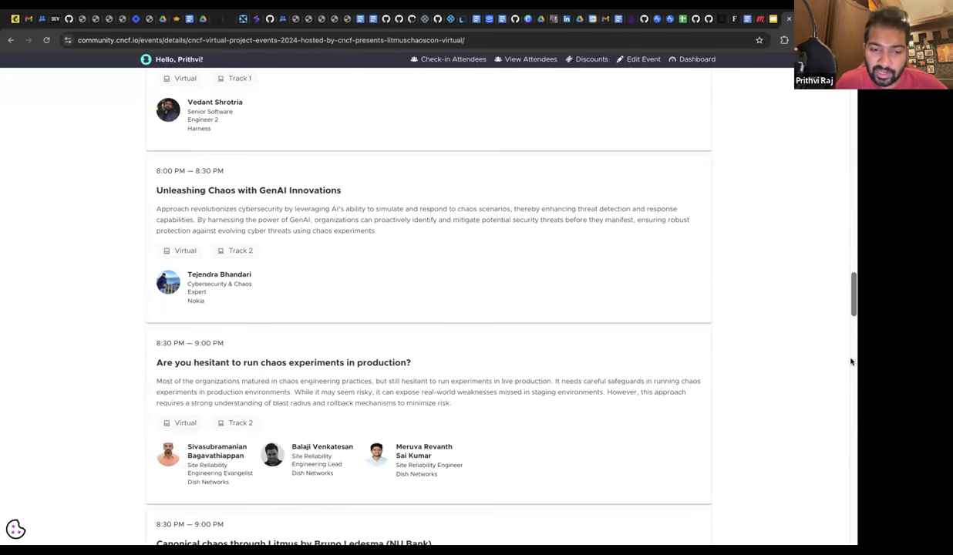
Step: Scroll down the LitmusChaosCon schedule to the Resilience Probes workshop and Monkey Business talk
{"action": "scroll", "coordinate": [851, 362], "scroll_direction": "down", "scroll_amount": 2}
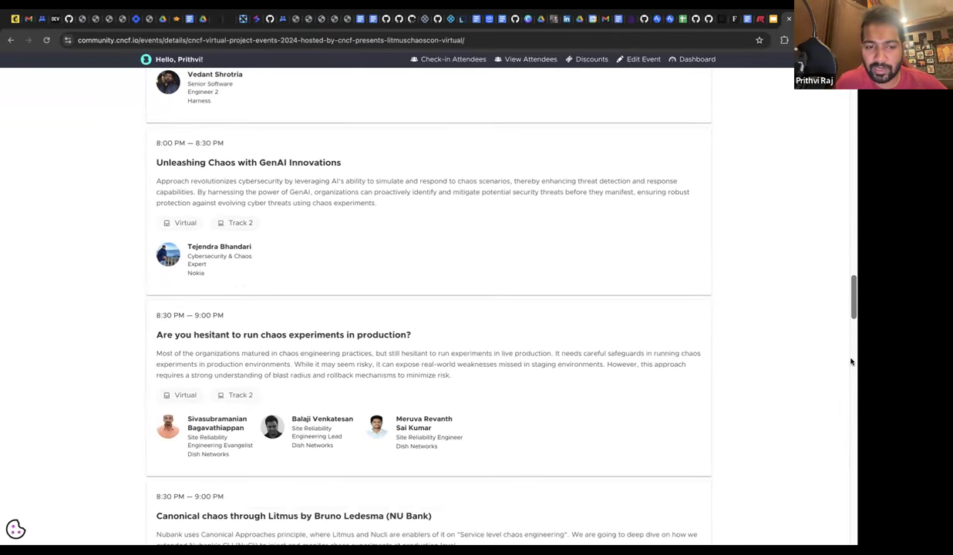
{"action": "scroll", "coordinate": [851, 361], "scroll_direction": "down", "scroll_amount": 1}
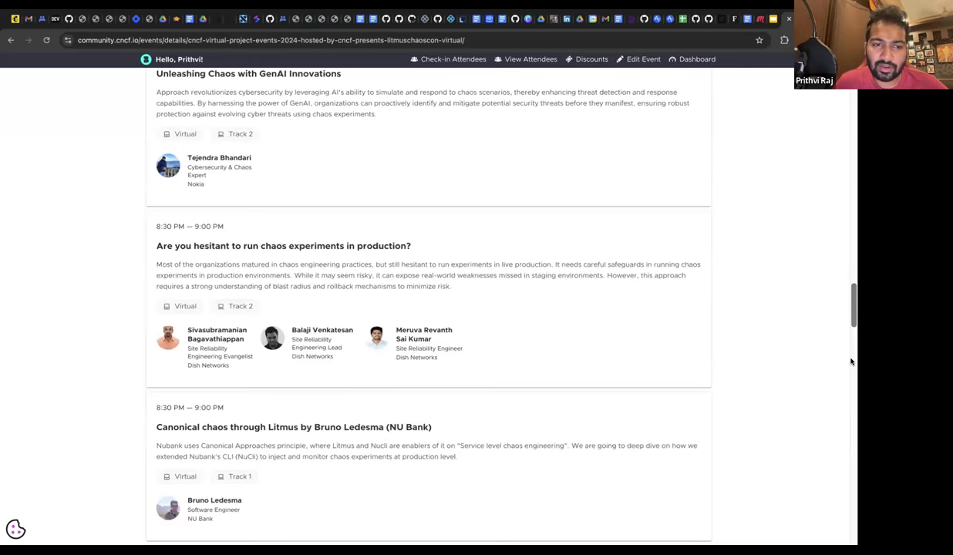
{"action": "scroll", "coordinate": [851, 362], "scroll_direction": "down", "scroll_amount": 3}
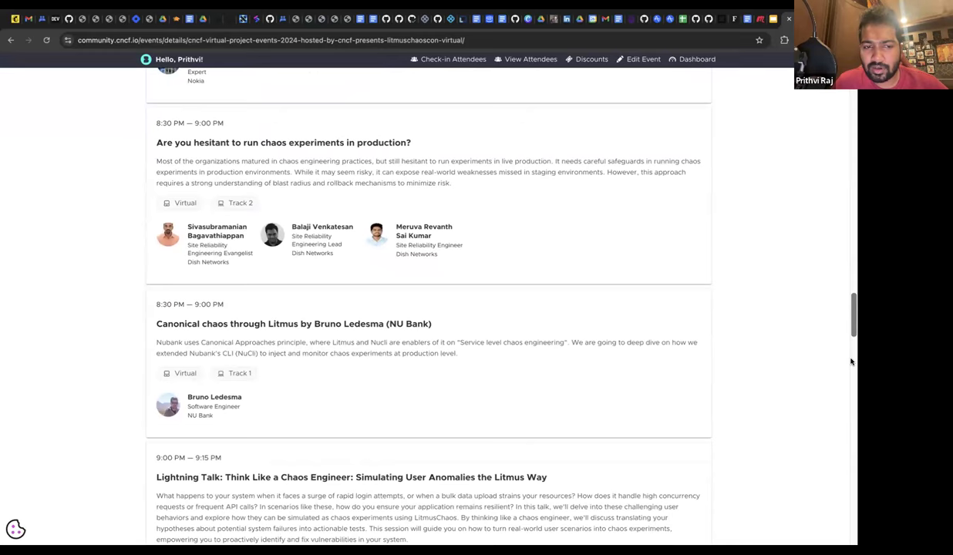
{"action": "scroll", "coordinate": [851, 362], "scroll_direction": "down", "scroll_amount": 1}
{"action": "scroll", "coordinate": [851, 362], "scroll_direction": "down", "scroll_amount": 1}
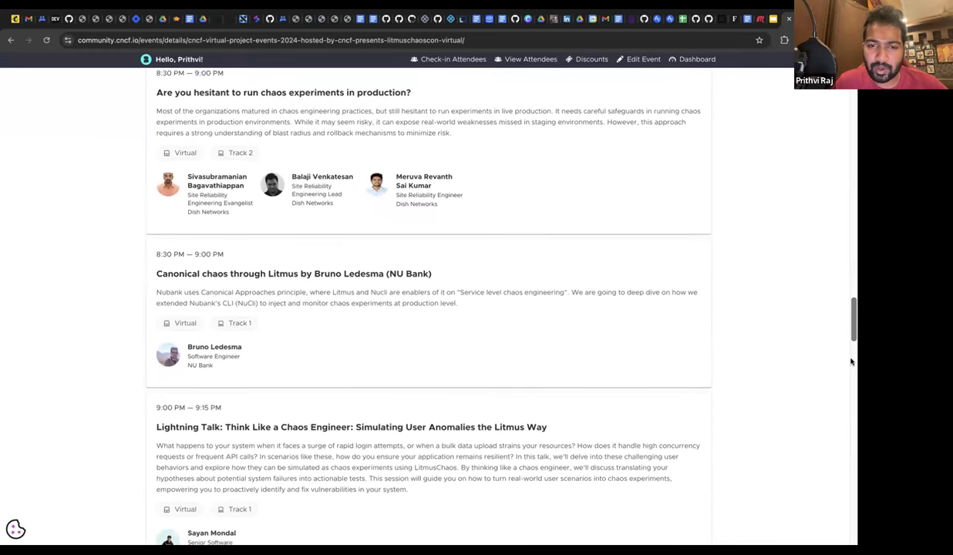
{"action": "scroll", "coordinate": [851, 361], "scroll_direction": "down", "scroll_amount": 1}
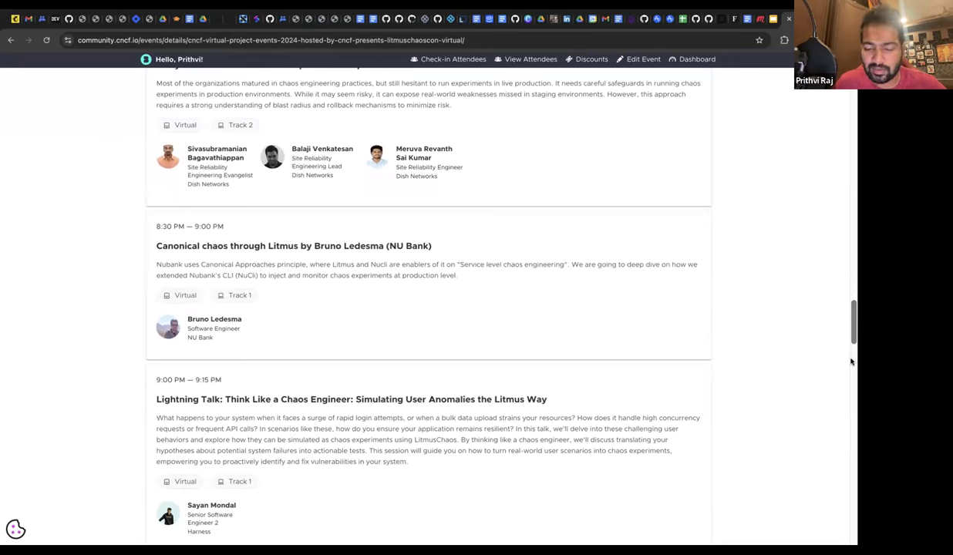
{"action": "scroll", "coordinate": [851, 361], "scroll_direction": "down", "scroll_amount": 1}
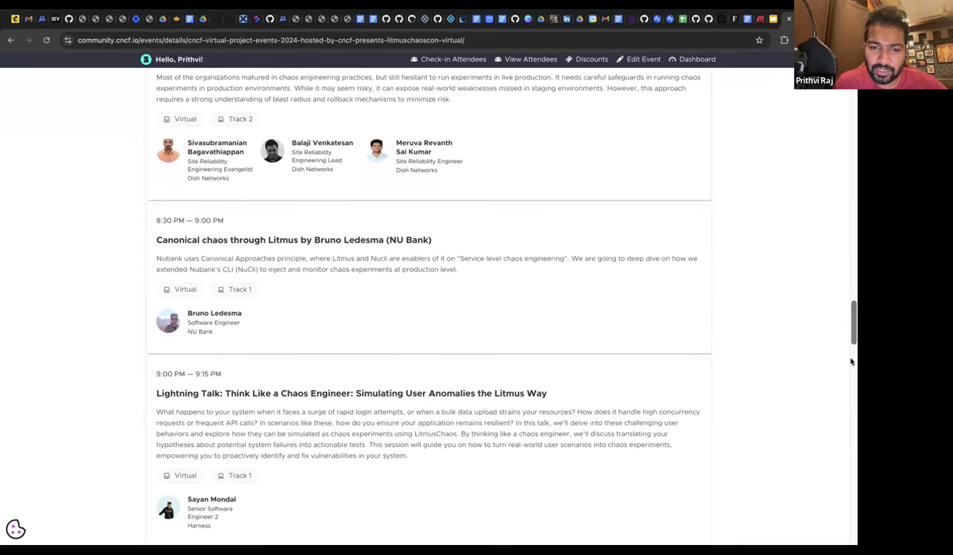
{"action": "scroll", "coordinate": [851, 361], "scroll_direction": "down", "scroll_amount": 13}
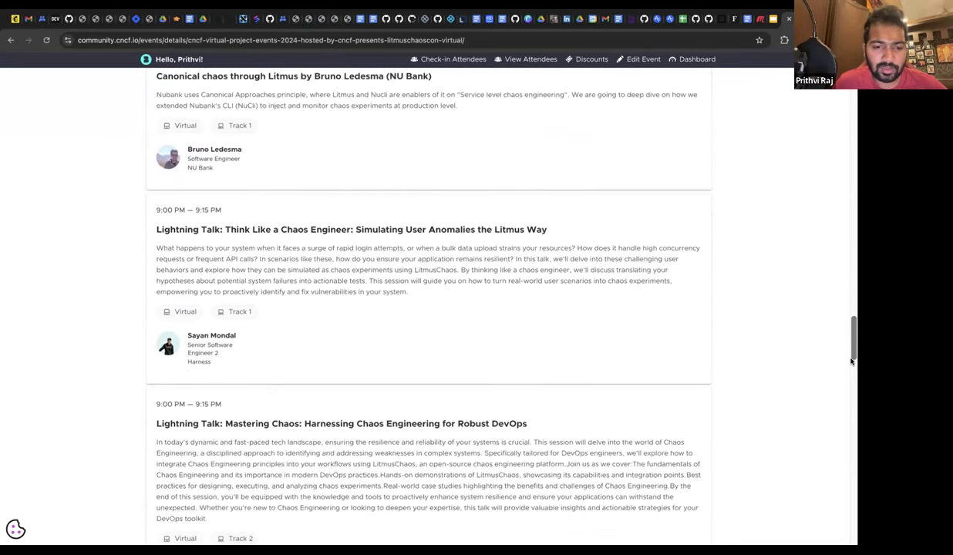
{"action": "scroll", "coordinate": [851, 360], "scroll_direction": "down", "scroll_amount": 5}
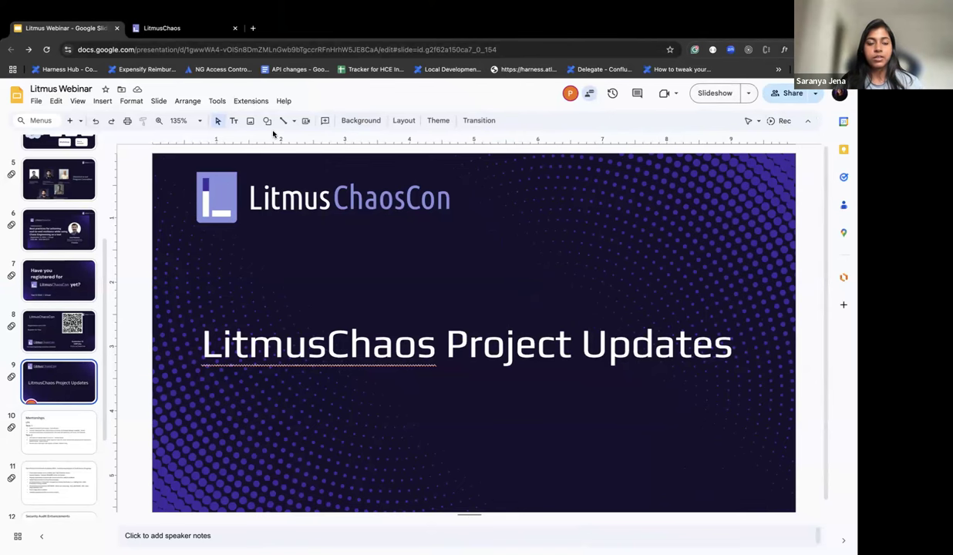
Step: Sign in to ChaosCenter as admin with the account password
{"action": "left_click", "coordinate": [186, 29]}
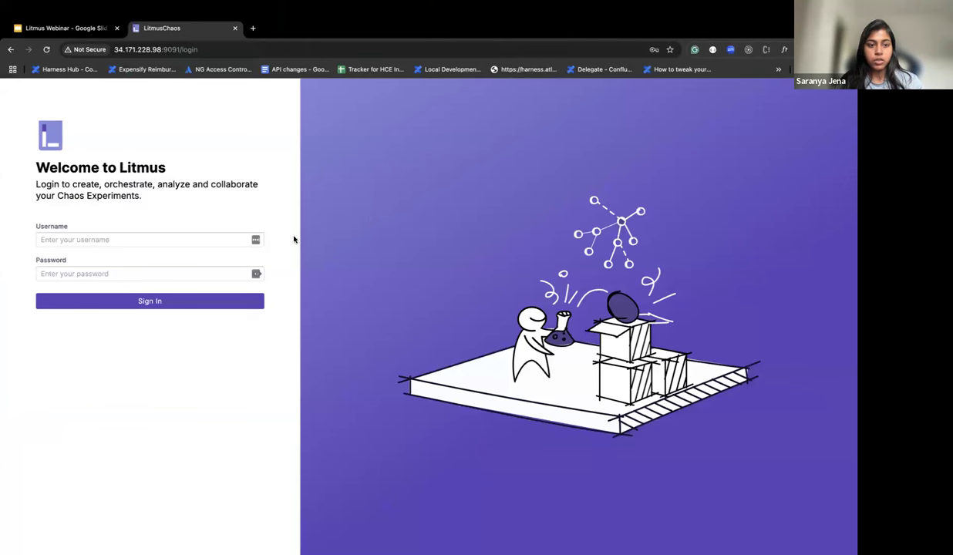
{"action": "left_click", "coordinate": [147, 239]}
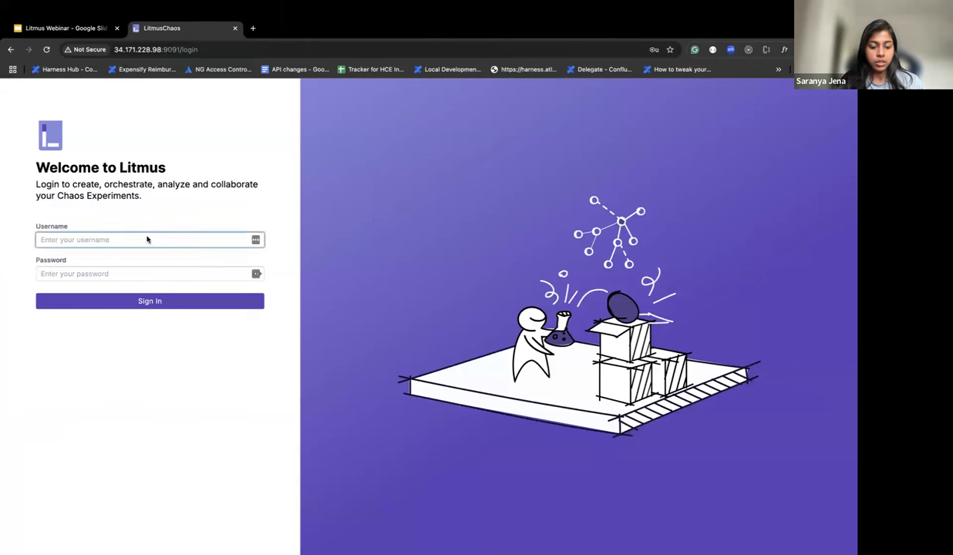
{"action": "type", "text": "ad"}
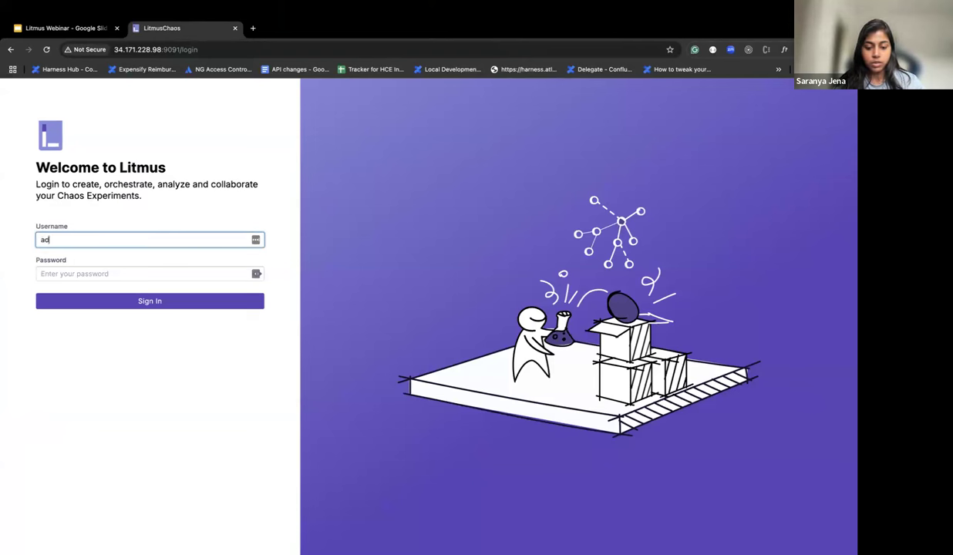
{"action": "type", "text": "min"}
{"action": "left_click", "coordinate": [110, 273]}
{"action": "type", "text": "litmu"}
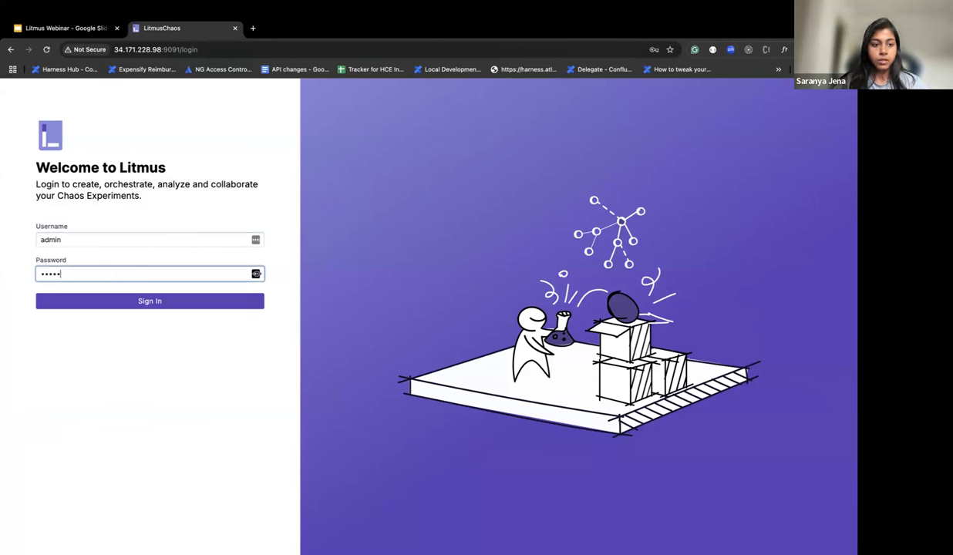
{"action": "key", "text": "BackSpace"}
{"action": "key", "text": "BackSpace"}
{"action": "key", "text": "BackSpace"}
{"action": "key", "text": "BackSpace"}
{"action": "key", "text": "BackSpace"}
{"action": "type", "text": "litmus@123"}
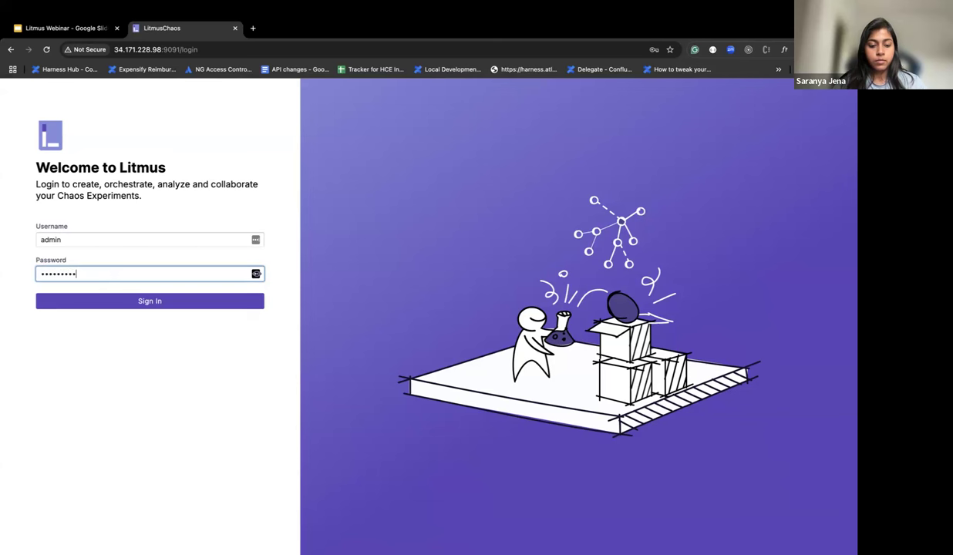
{"action": "left_click", "coordinate": [135, 302]}
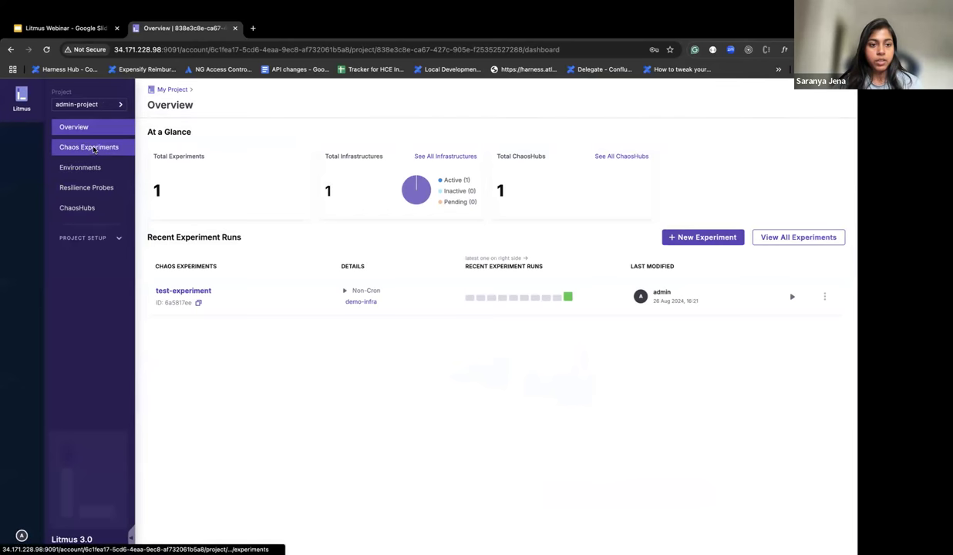
Step: Browse the Chaos Experiments, Resilience Probes and ChaosHubs pages, ending back on Chaos Experiments
{"action": "left_click", "coordinate": [93, 150]}
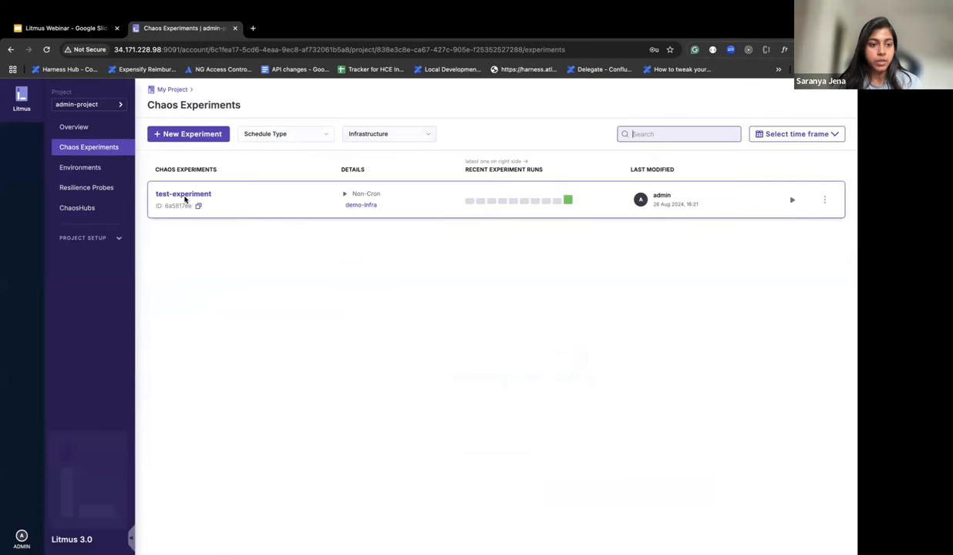
{"action": "left_click", "coordinate": [113, 187]}
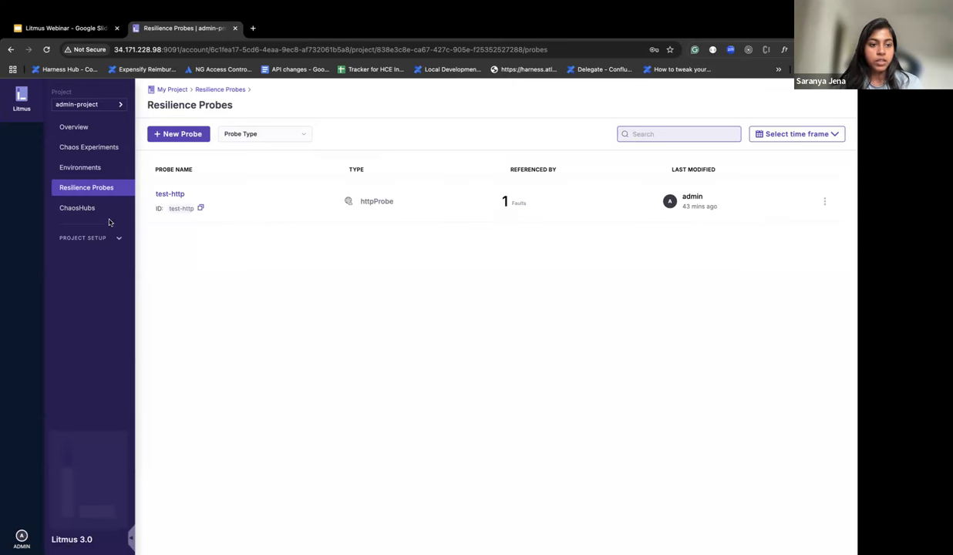
{"action": "left_click", "coordinate": [87, 208]}
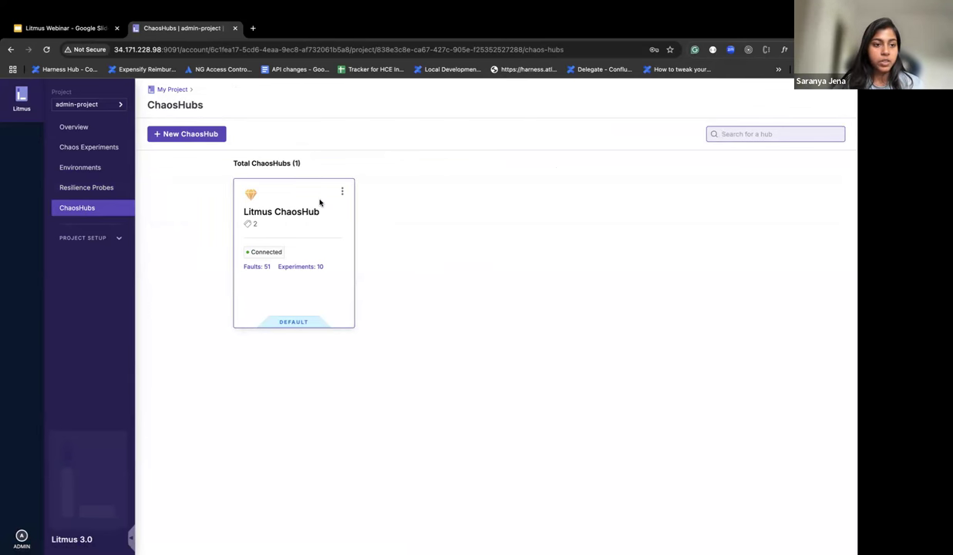
{"action": "left_click", "coordinate": [120, 147]}
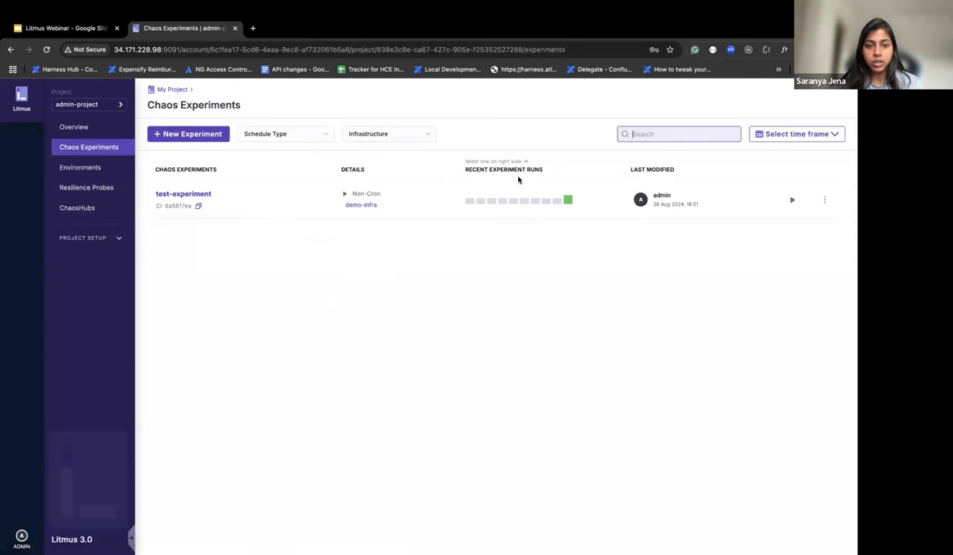
Step: Create experiment demo-nginx-pod-delete on the demo-infra infrastructure and continue to the Experiment Builder
{"action": "left_click", "coordinate": [214, 136]}
{"action": "left_click", "coordinate": [240, 185]}
{"action": "type", "text": "demo-nginx-pod-delete"}
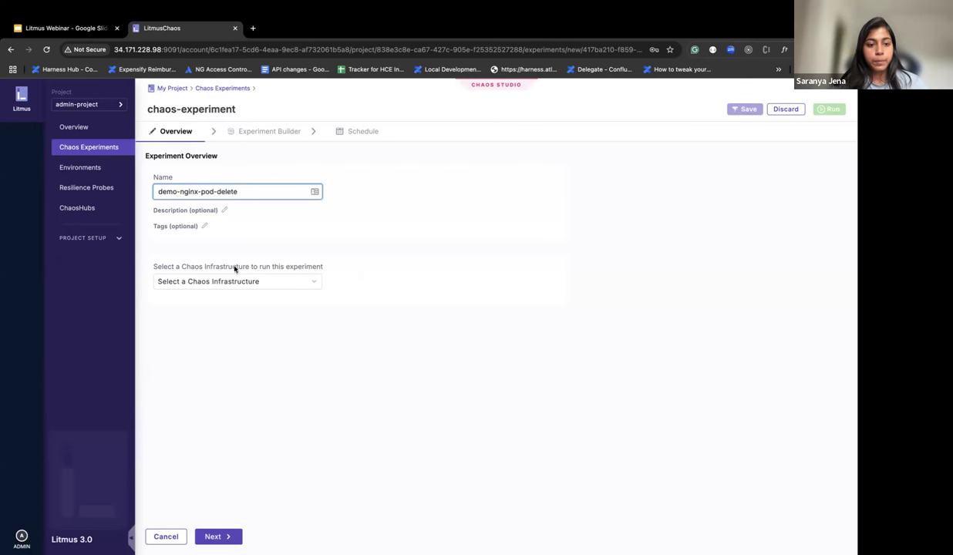
{"action": "left_click", "coordinate": [224, 281]}
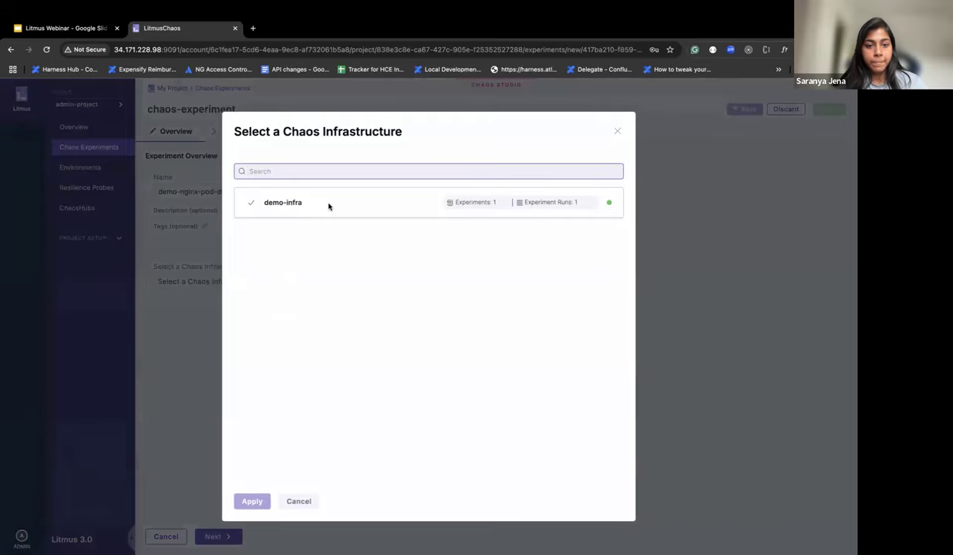
{"action": "left_click", "coordinate": [347, 206]}
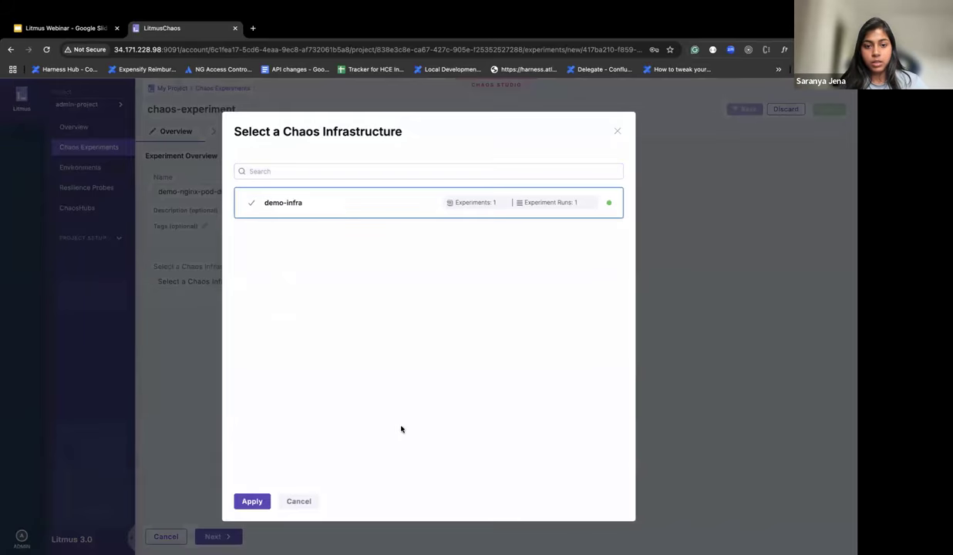
{"action": "left_click", "coordinate": [252, 501]}
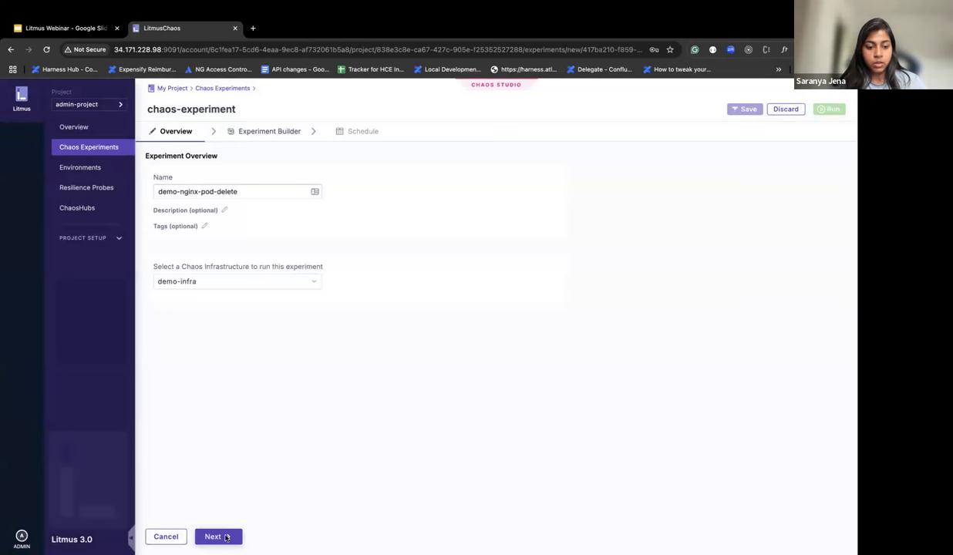
{"action": "left_click", "coordinate": [224, 536]}
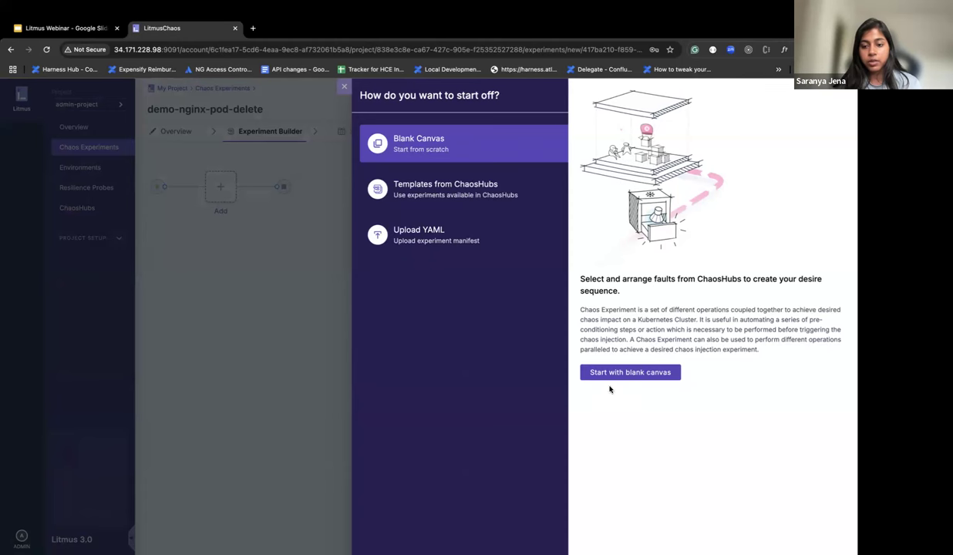
Step: Start from a blank canvas and add the Kubernetes pod-delete fault
{"action": "left_click", "coordinate": [587, 371]}
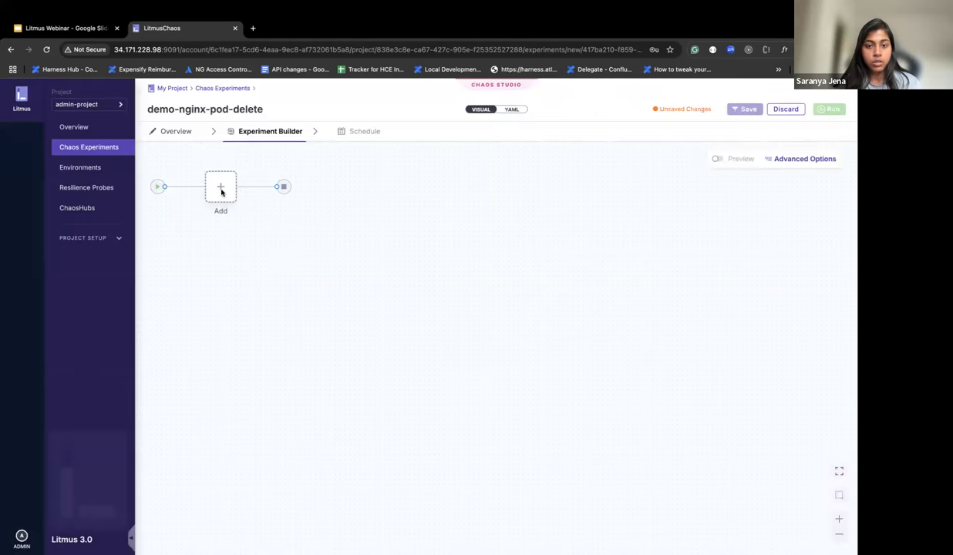
{"action": "left_click", "coordinate": [224, 188]}
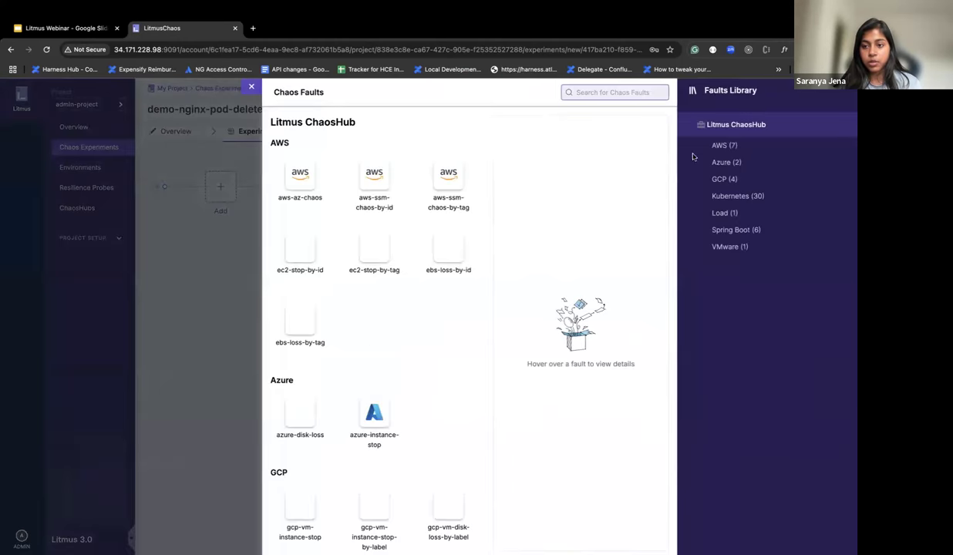
{"action": "left_click", "coordinate": [715, 197]}
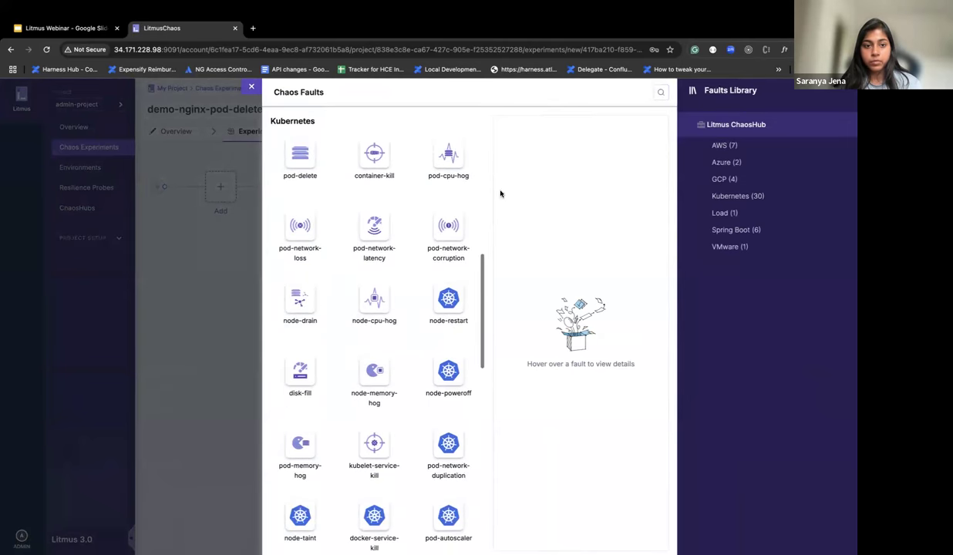
{"action": "left_click", "coordinate": [300, 154]}
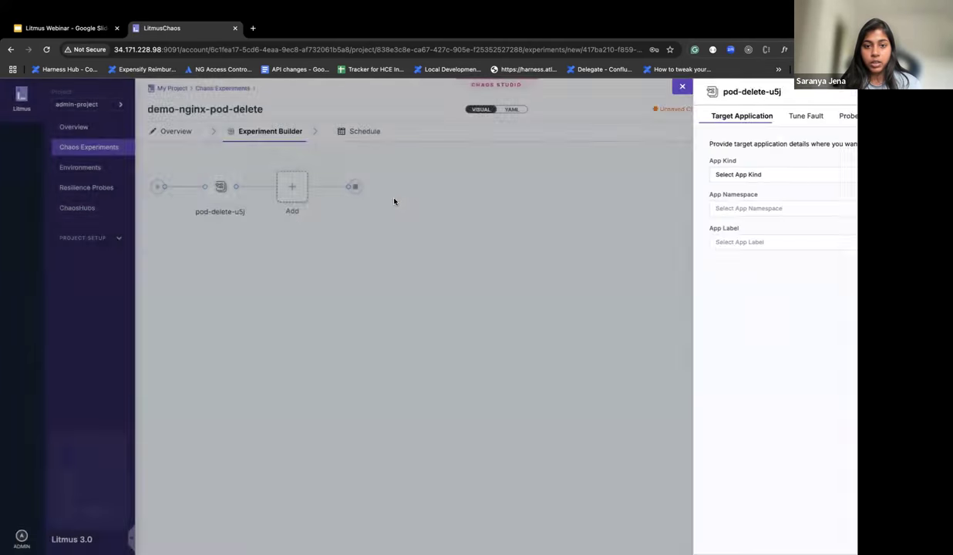
Step: Target the pod-delete fault at deployments in the litmus namespace labelled app=nginx
{"action": "left_click", "coordinate": [525, 174]}
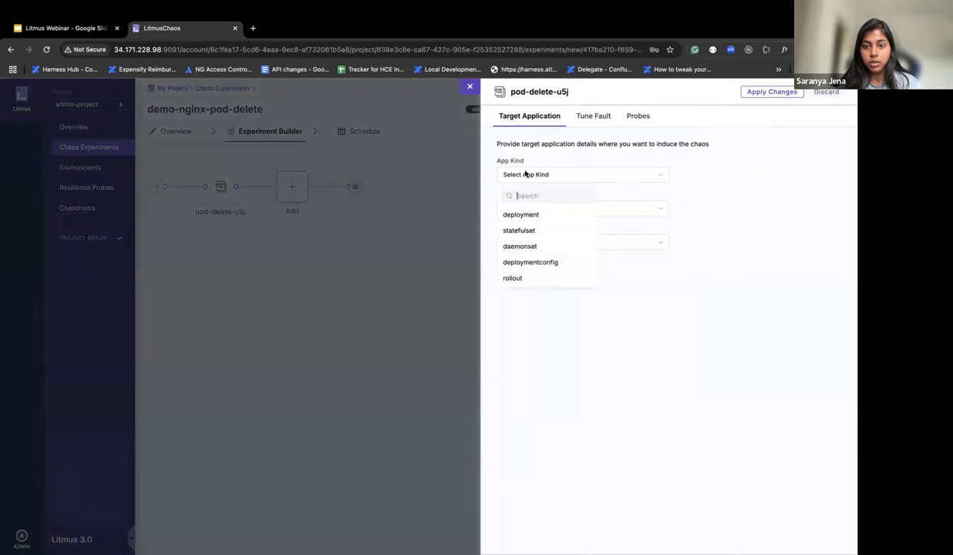
{"action": "left_click", "coordinate": [521, 214]}
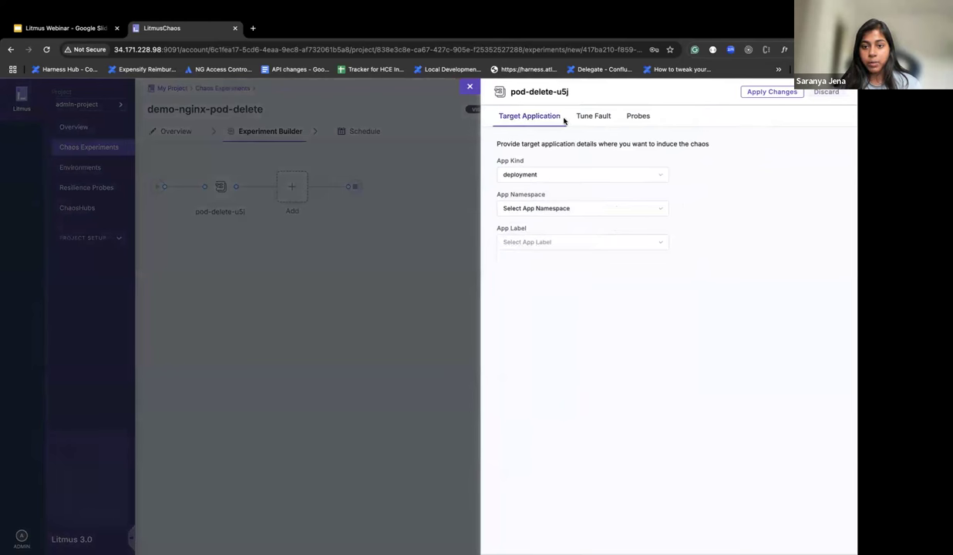
{"action": "left_click", "coordinate": [535, 203]}
{"action": "left_click", "coordinate": [523, 327]}
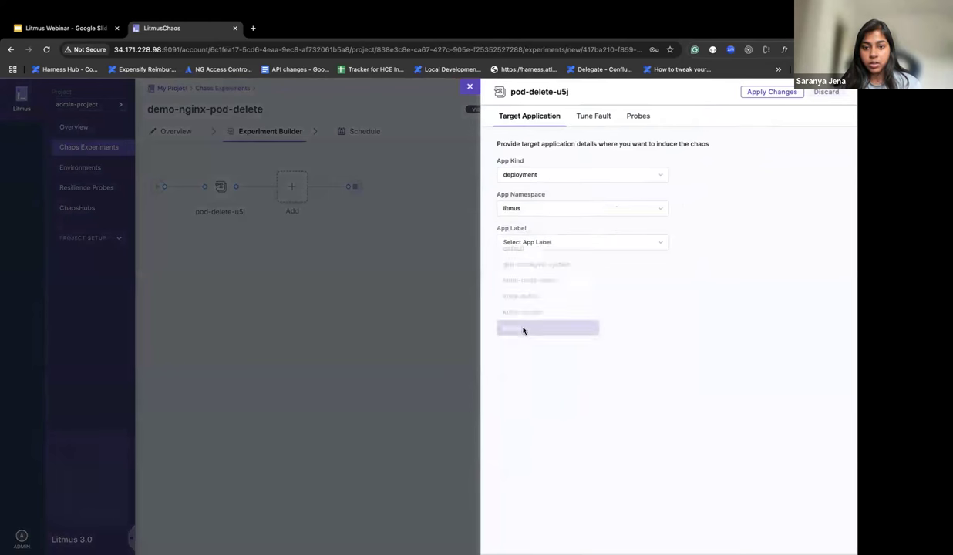
{"action": "left_click", "coordinate": [521, 243]}
{"action": "scroll", "coordinate": [546, 351], "scroll_direction": "down", "scroll_amount": 2}
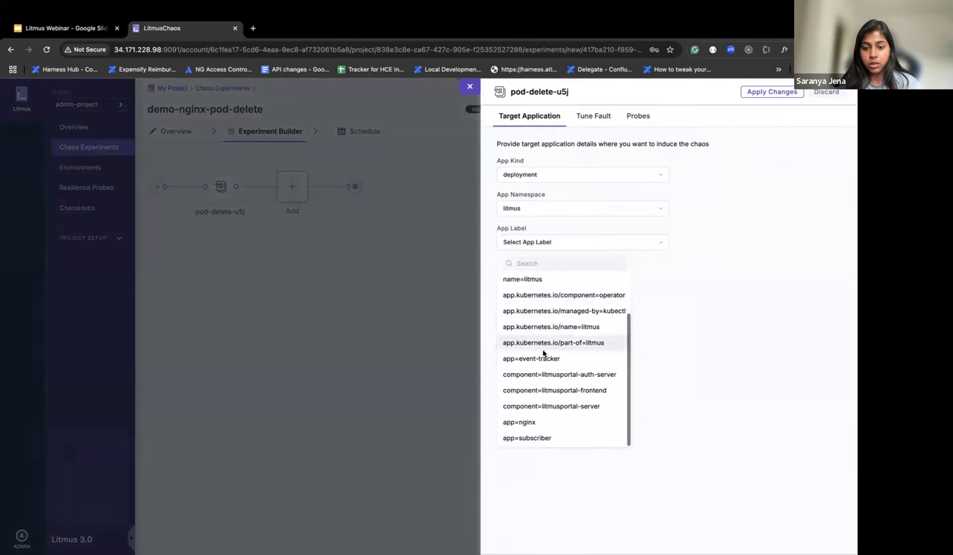
{"action": "left_click", "coordinate": [527, 423]}
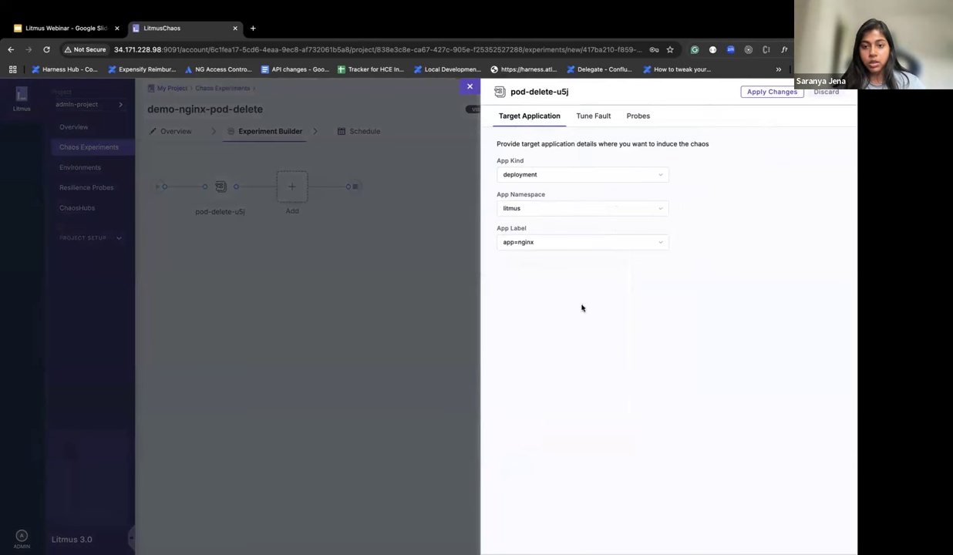
{"action": "left_click", "coordinate": [598, 117]}
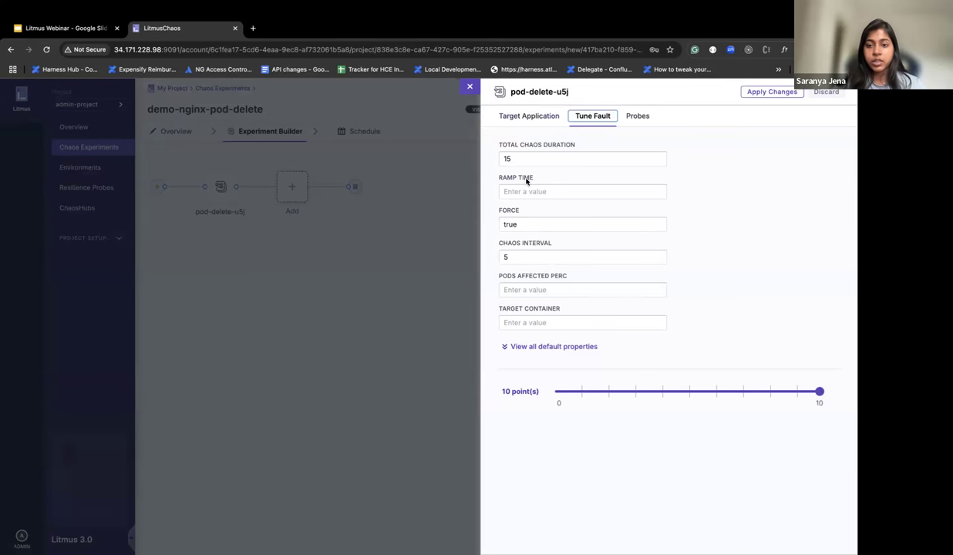
Step: Attach the test-http probe to the pod-delete fault in SOT mode and apply the fault changes
{"action": "left_click", "coordinate": [639, 116]}
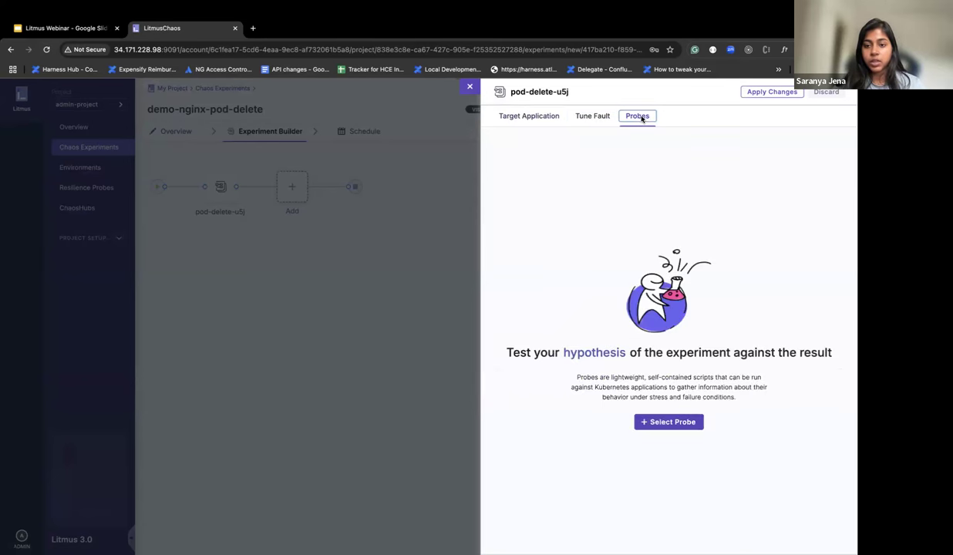
{"action": "left_click", "coordinate": [667, 423]}
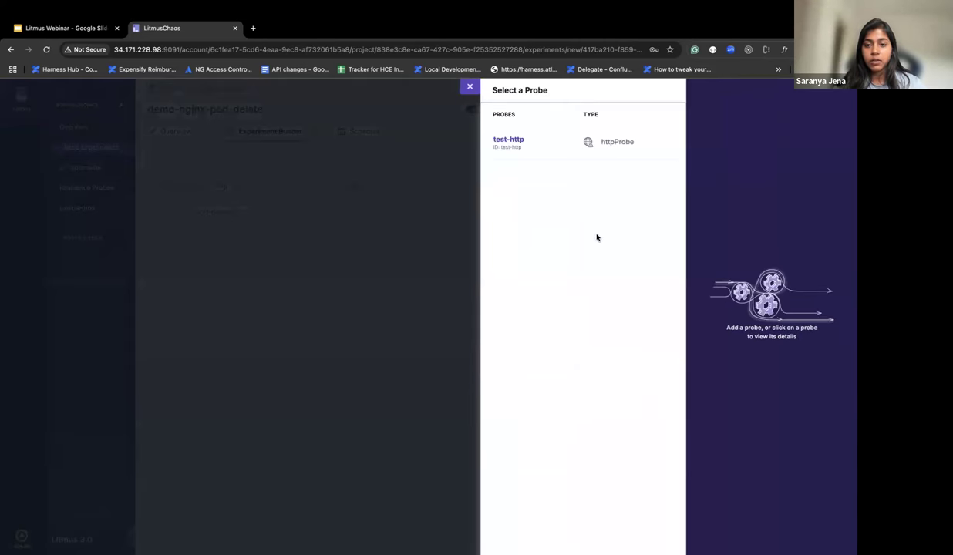
{"action": "left_click", "coordinate": [566, 146]}
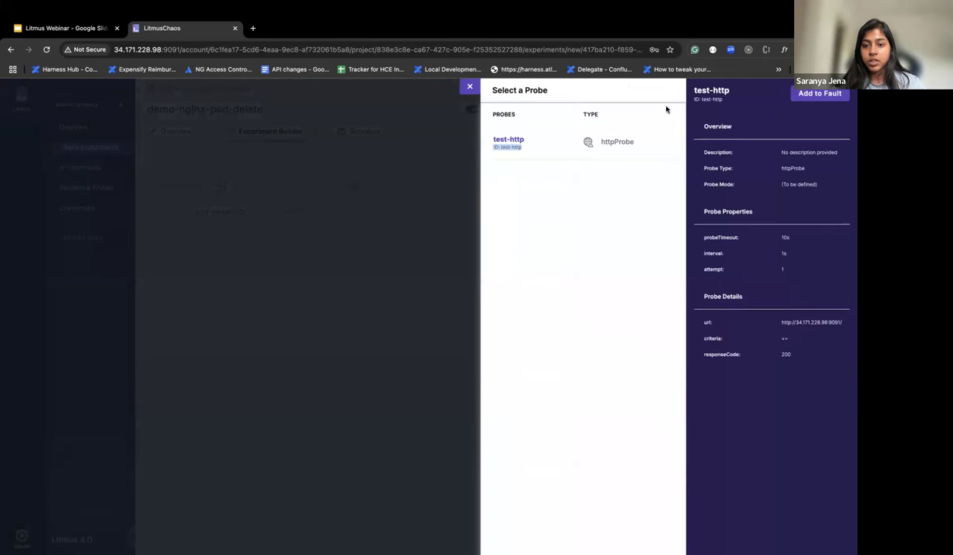
{"action": "left_click", "coordinate": [820, 93]}
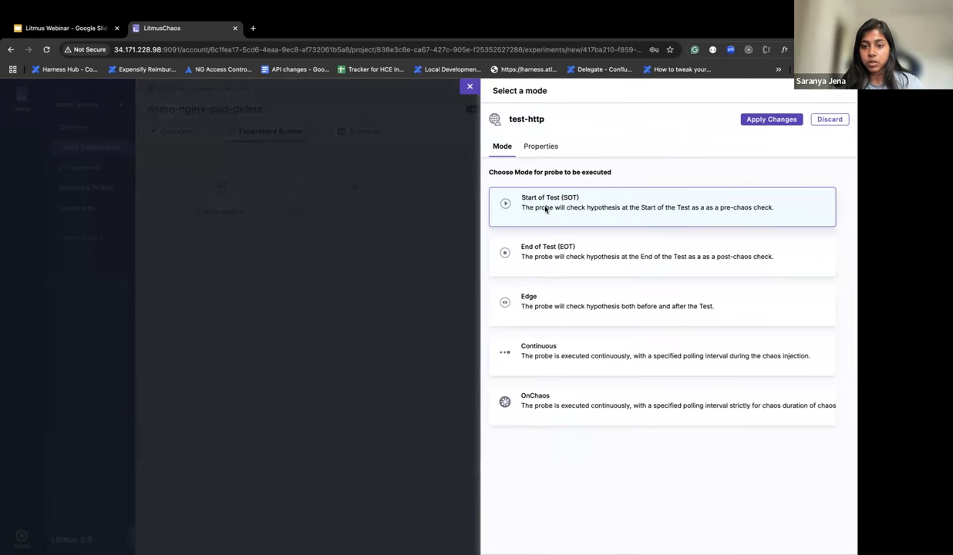
{"action": "left_click", "coordinate": [772, 119]}
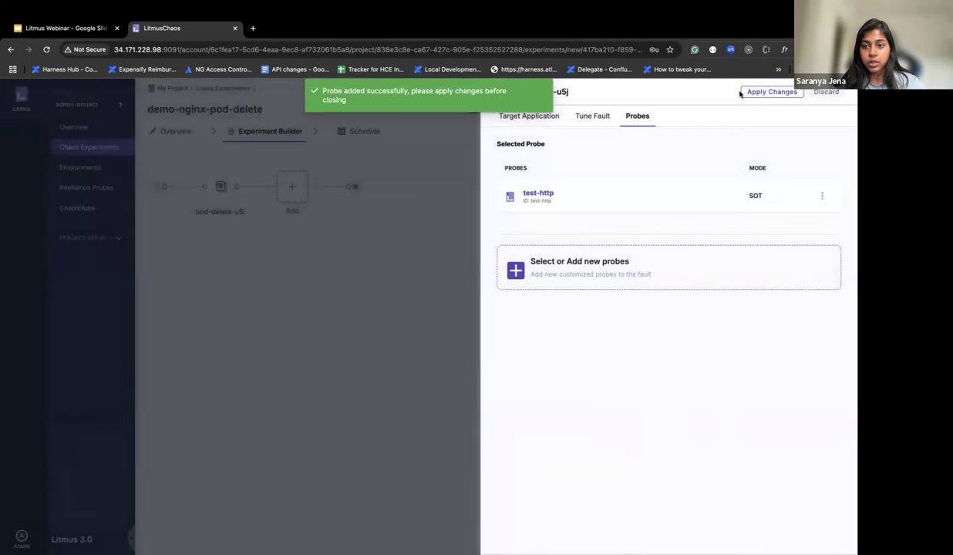
{"action": "left_click", "coordinate": [770, 92]}
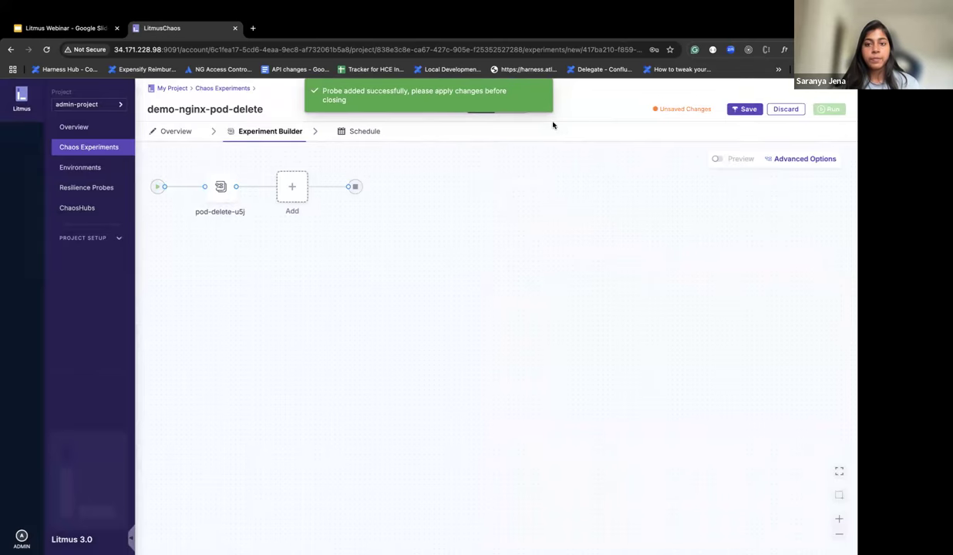
Step: Dismiss the probe notification and review the experiment's YAML before returning to the visual view
{"action": "left_click", "coordinate": [541, 93]}
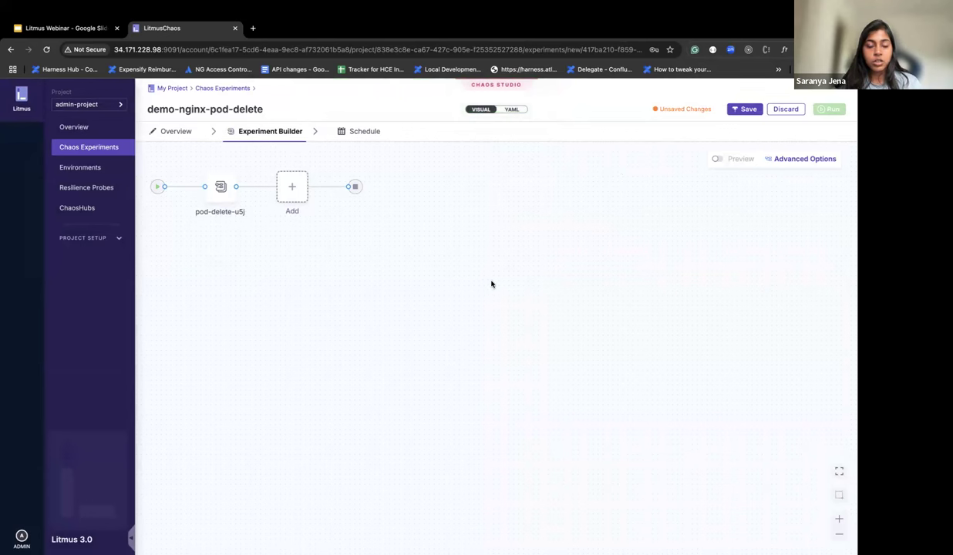
{"action": "left_click", "coordinate": [512, 109]}
{"action": "scroll", "coordinate": [527, 268], "scroll_direction": "down", "scroll_amount": 3}
{"action": "scroll", "coordinate": [527, 267], "scroll_direction": "down", "scroll_amount": 15}
{"action": "scroll", "coordinate": [527, 268], "scroll_direction": "up", "scroll_amount": 15}
{"action": "left_click", "coordinate": [480, 108]}
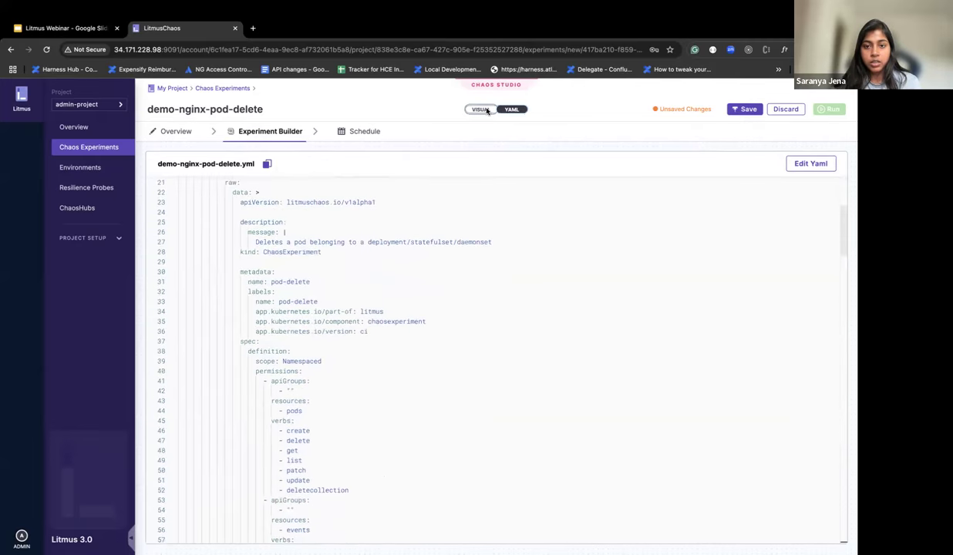
Step: Keep the Non-Cron schedule, then save and run demo-nginx-pod-delete
{"action": "left_click", "coordinate": [366, 133]}
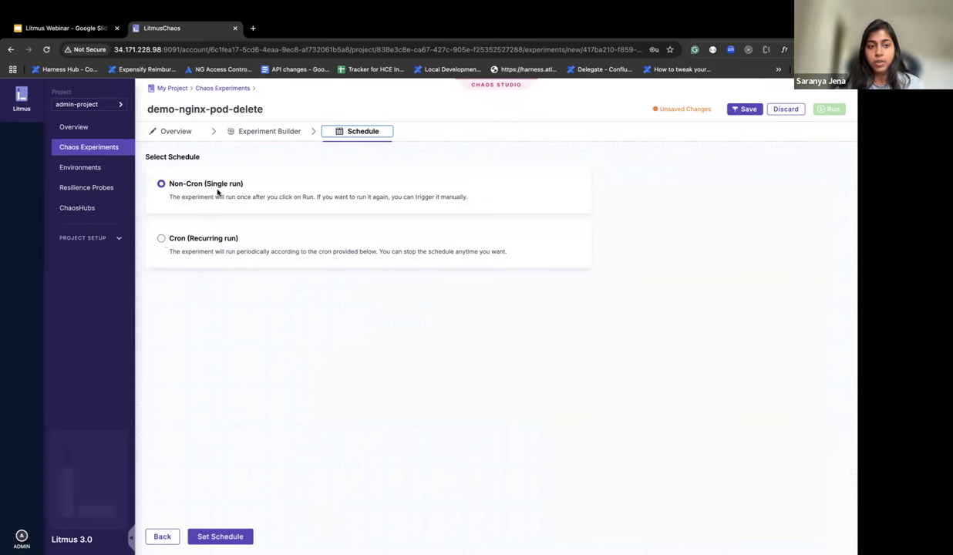
{"action": "left_click", "coordinate": [740, 109]}
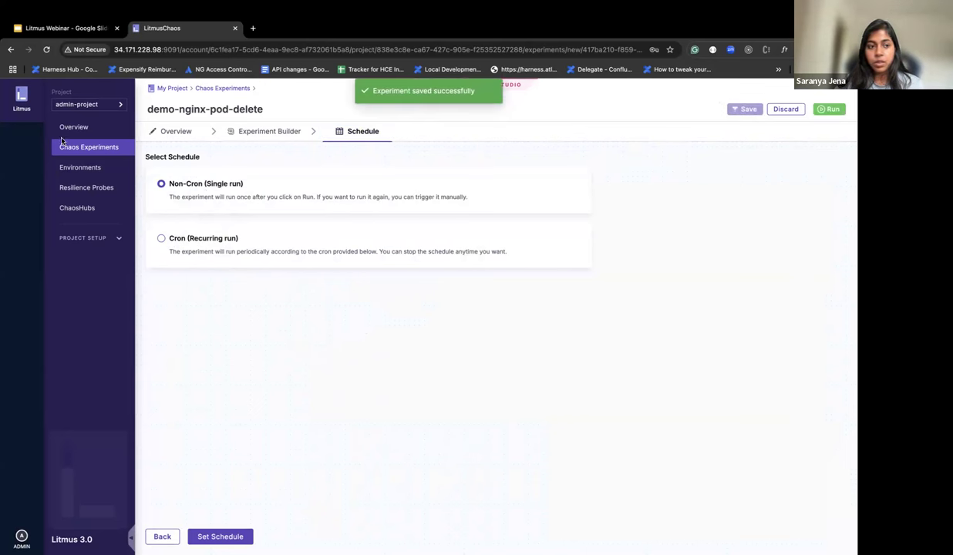
{"action": "left_click", "coordinate": [830, 109]}
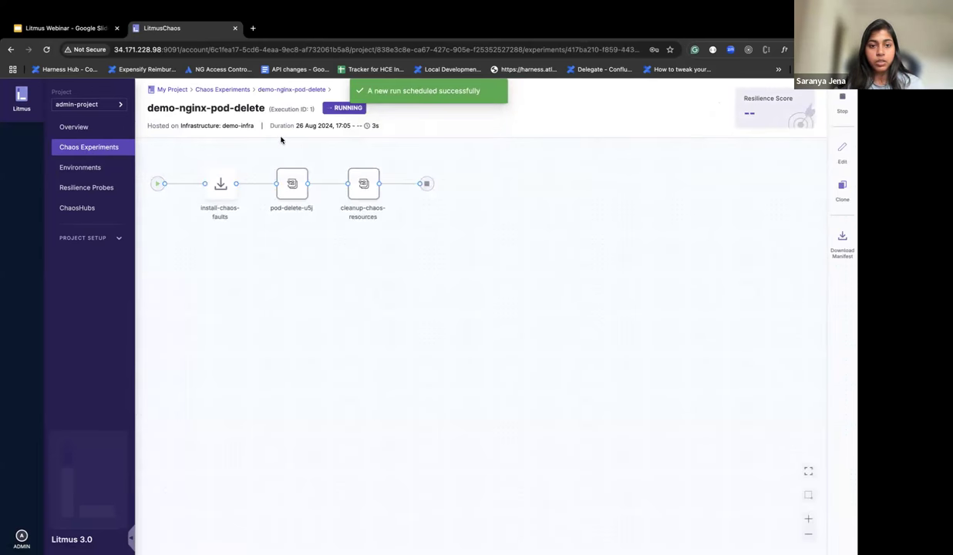
Step: Check the install-chaos-faults logs, then open test-experiment's latest completed run
{"action": "left_click", "coordinate": [220, 184]}
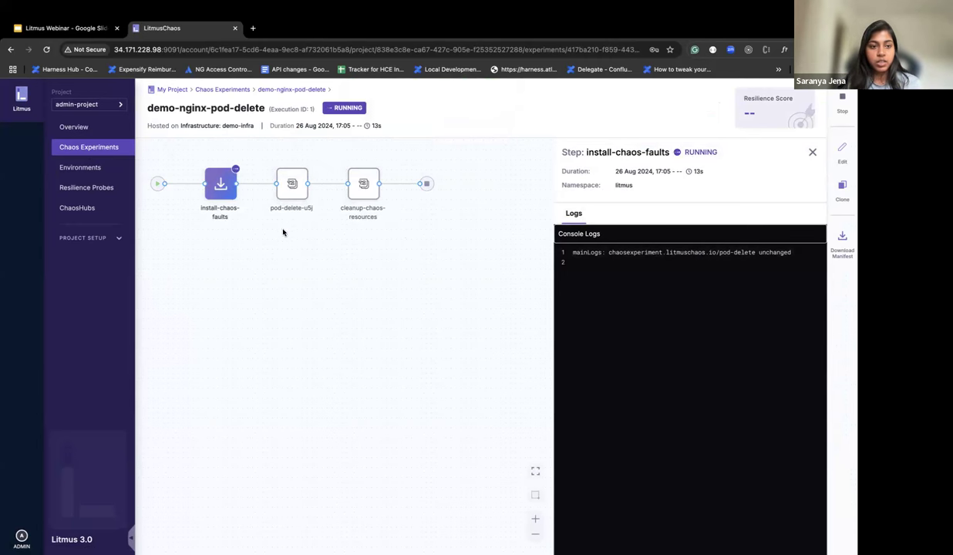
{"action": "left_click", "coordinate": [109, 149]}
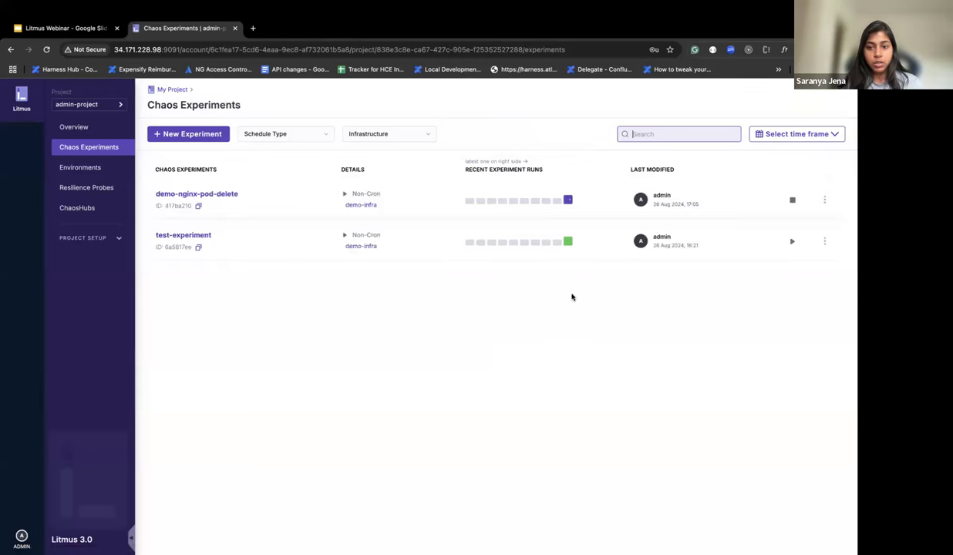
{"action": "left_click", "coordinate": [571, 242]}
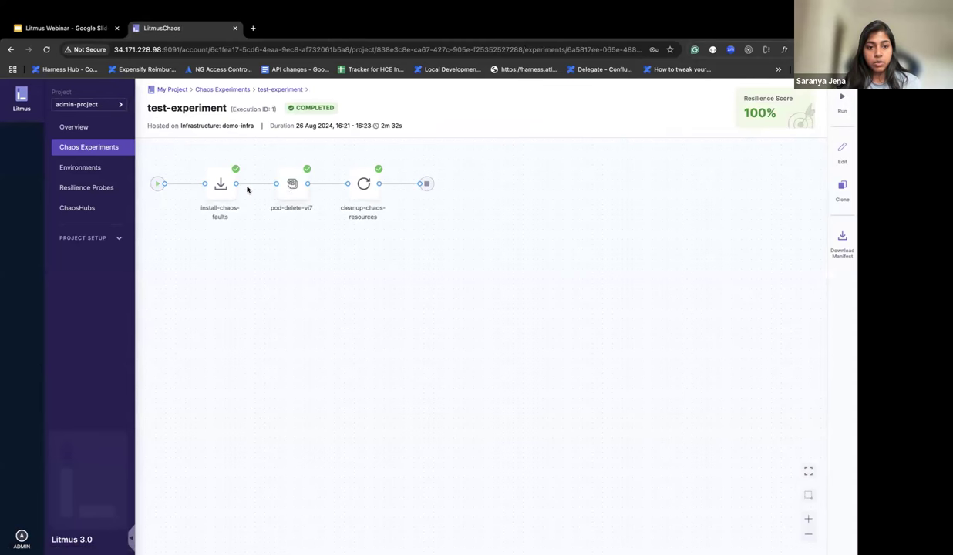
Step: Inspect pod-delete-vi7's test-http probe result, fault configuration and logs, then open admin account settings
{"action": "left_click", "coordinate": [292, 185]}
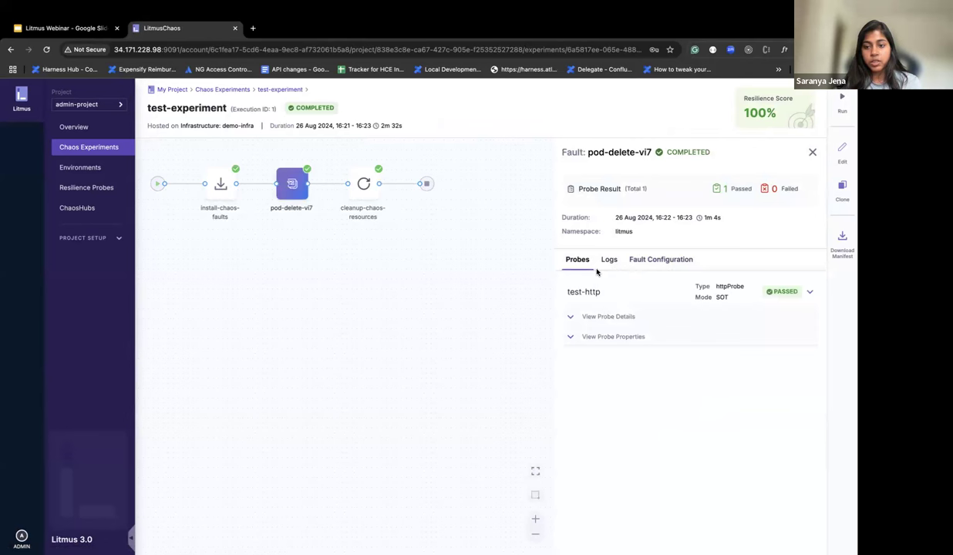
{"action": "left_click", "coordinate": [604, 336]}
{"action": "left_click", "coordinate": [599, 316]}
{"action": "left_click", "coordinate": [657, 260]}
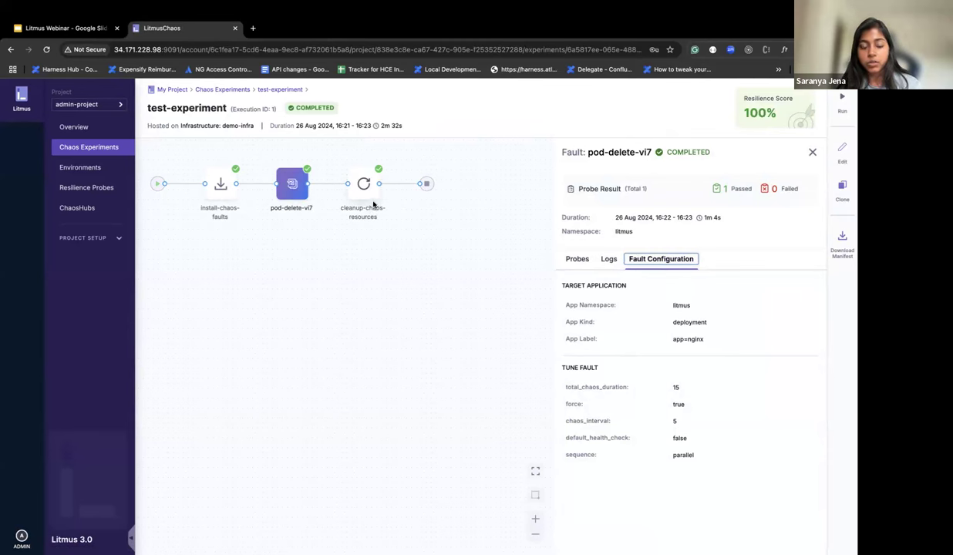
{"action": "left_click", "coordinate": [609, 259]}
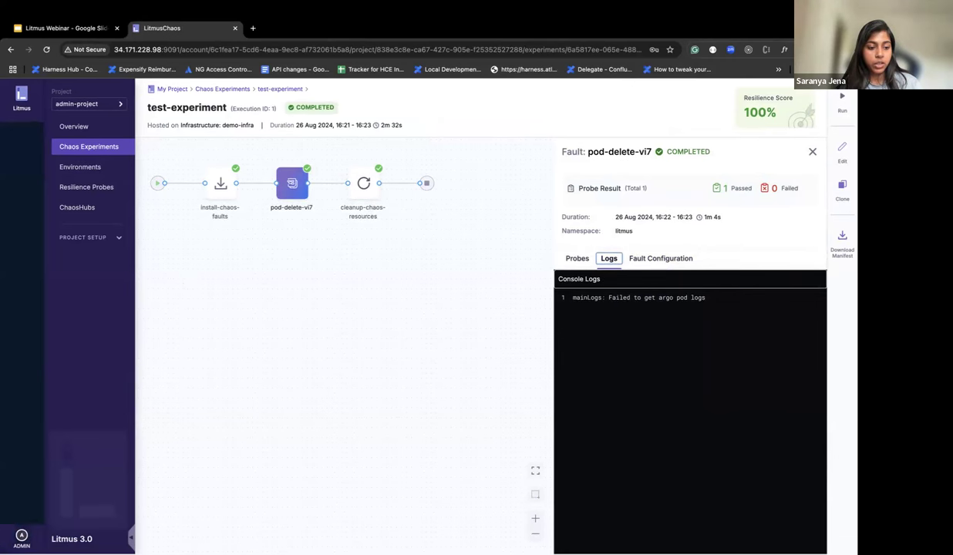
{"action": "left_click", "coordinate": [21, 536]}
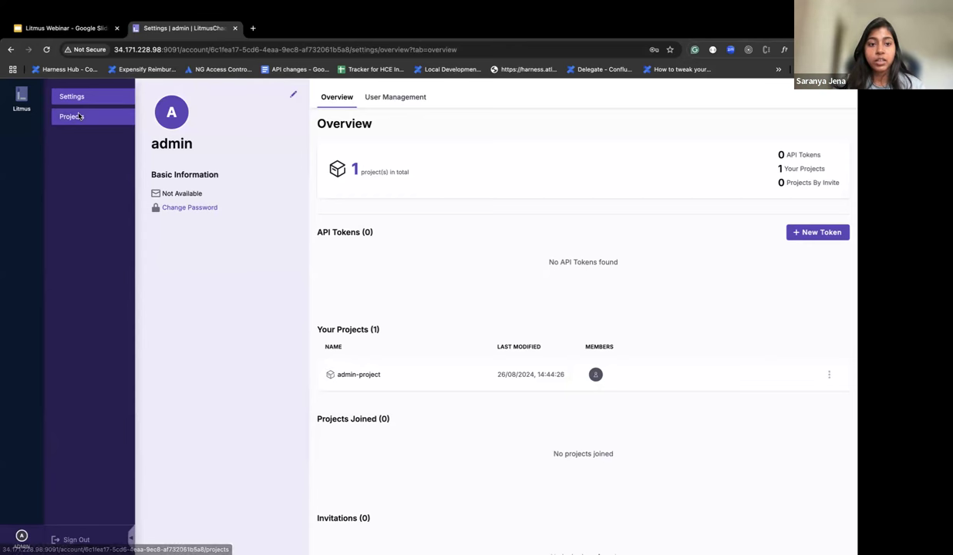
Step: Create a project named test-project from the Projects page and open its dashboard
{"action": "left_click", "coordinate": [77, 117]}
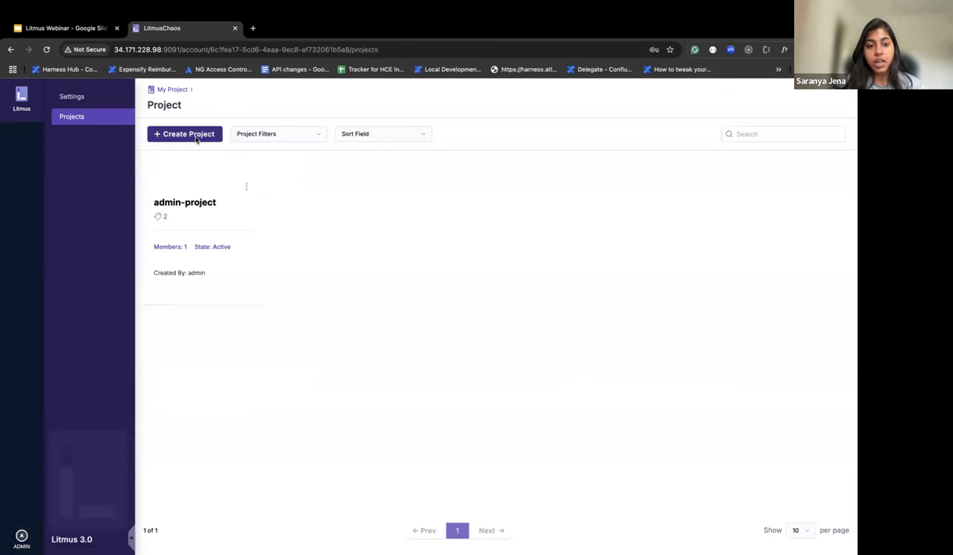
{"action": "left_click", "coordinate": [197, 138]}
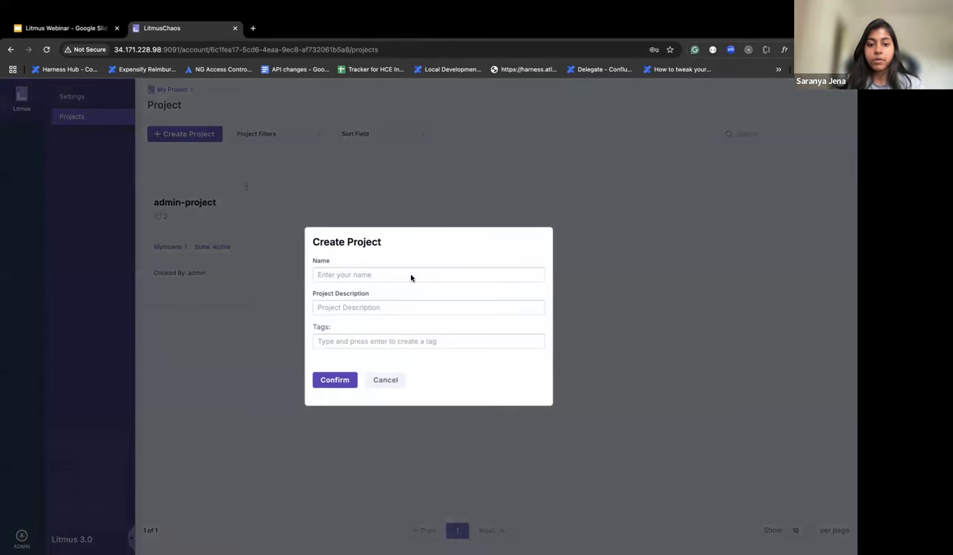
{"action": "left_click", "coordinate": [411, 278]}
{"action": "type", "text": "te"}
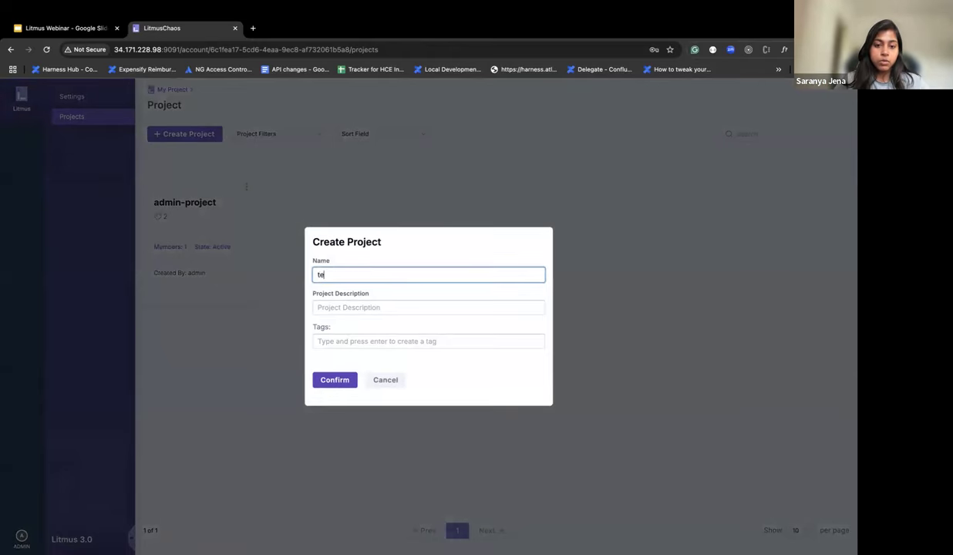
{"action": "type", "text": "st-project"}
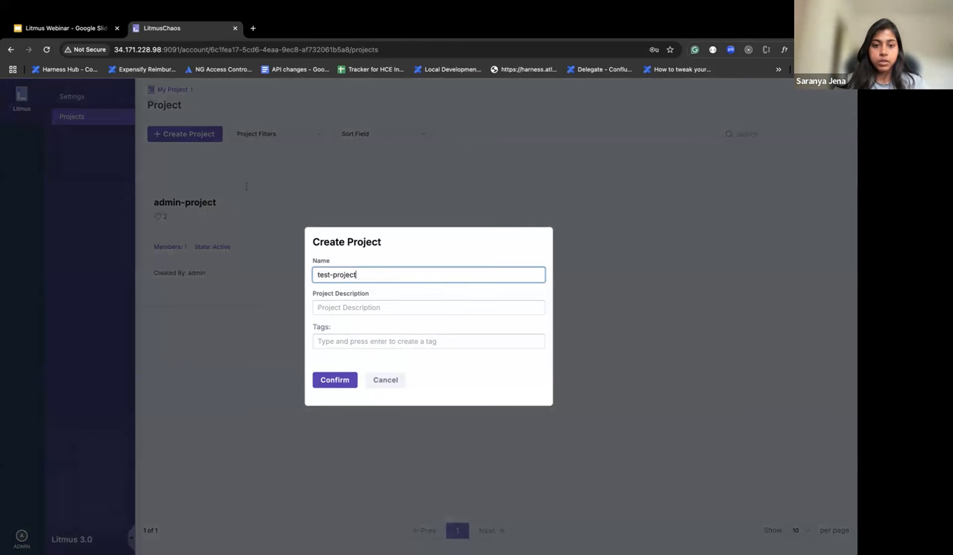
{"action": "left_click", "coordinate": [327, 382]}
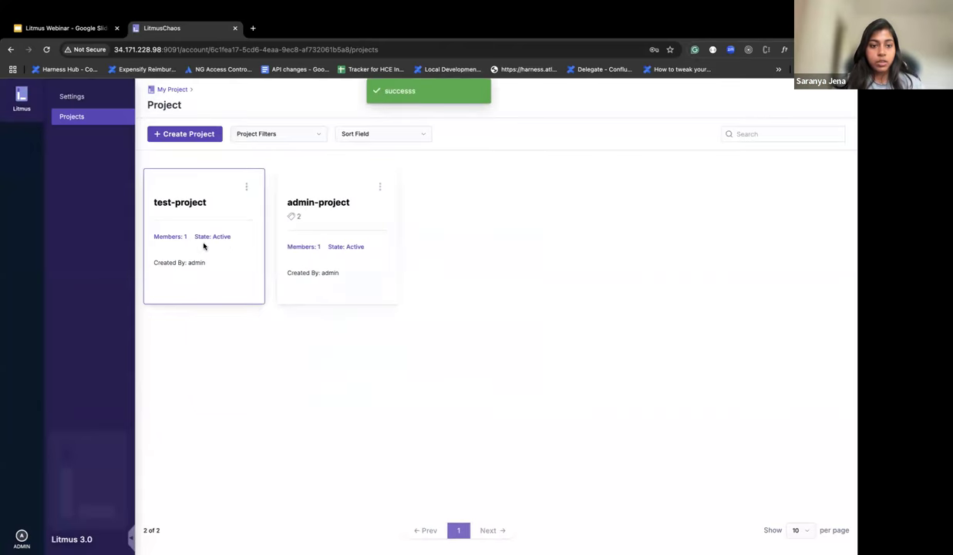
{"action": "left_click", "coordinate": [220, 204]}
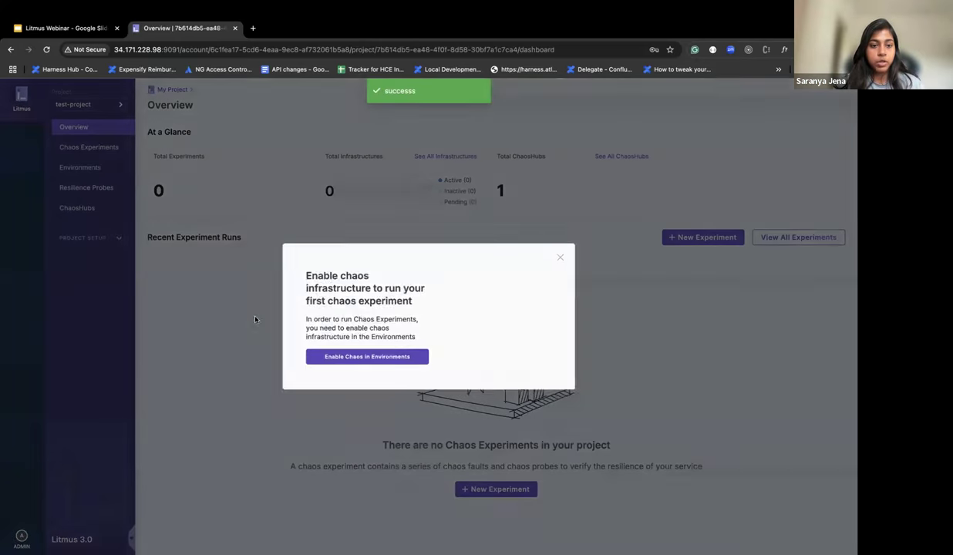
Step: Dismiss the chaos infrastructure prompt and go to test-project's Members page under Project Setup
{"action": "left_click", "coordinate": [560, 257]}
{"action": "left_click", "coordinate": [94, 239]}
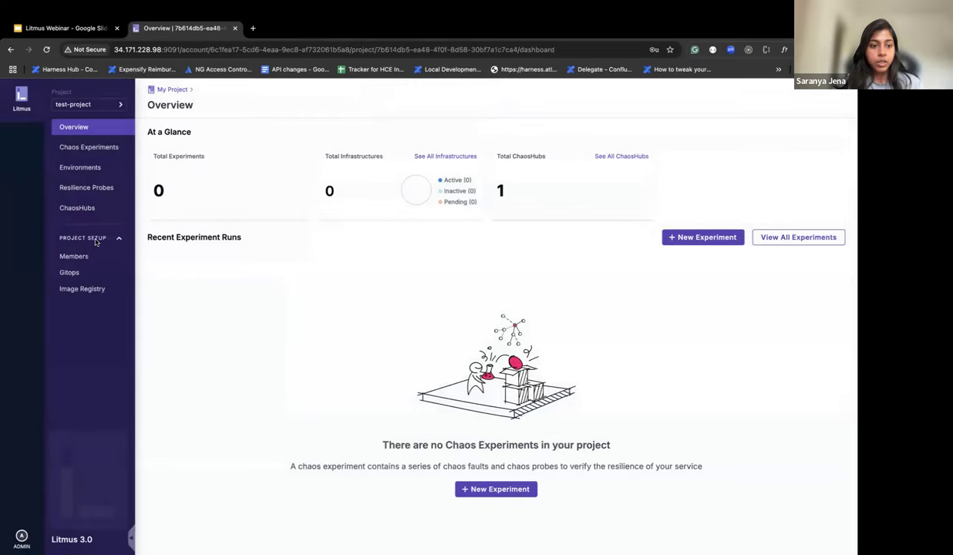
{"action": "left_click", "coordinate": [81, 255]}
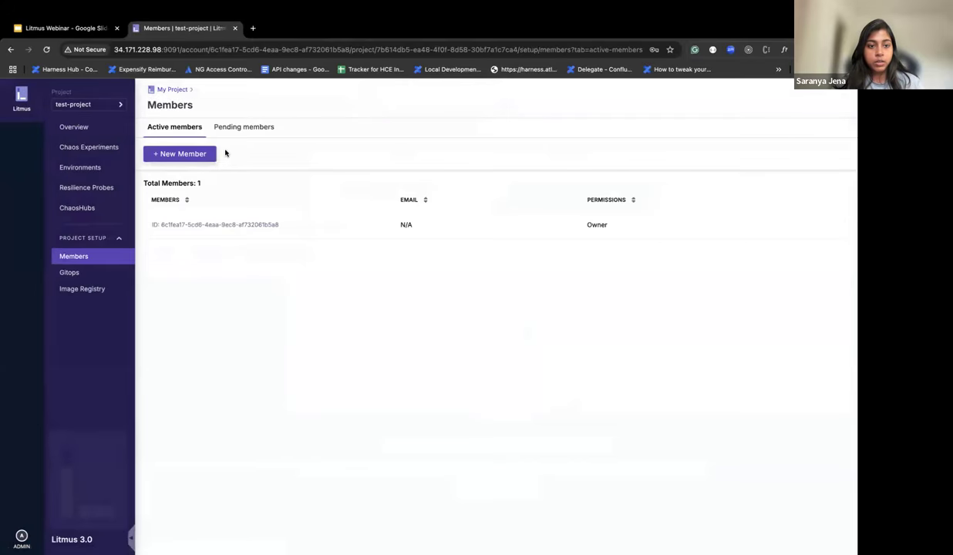
Step: Invite the available user as an Executor, then view the project's GitOps settings
{"action": "left_click", "coordinate": [201, 154]}
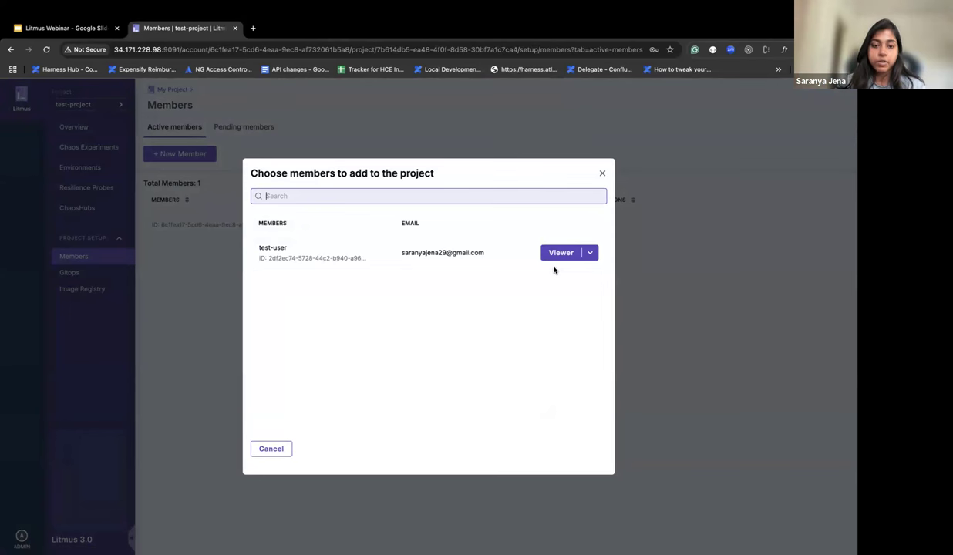
{"action": "left_click", "coordinate": [591, 253]}
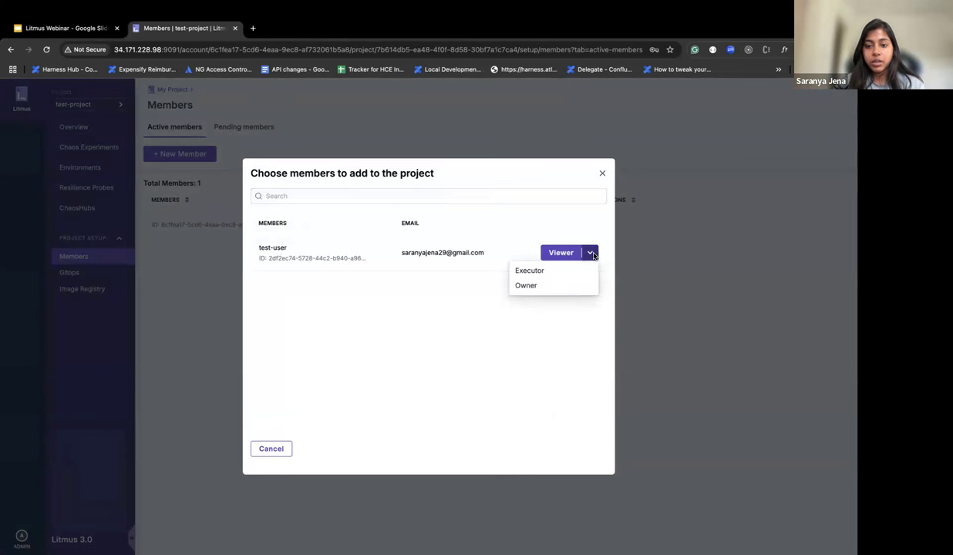
{"action": "left_click", "coordinate": [527, 271]}
{"action": "left_click", "coordinate": [555, 255]}
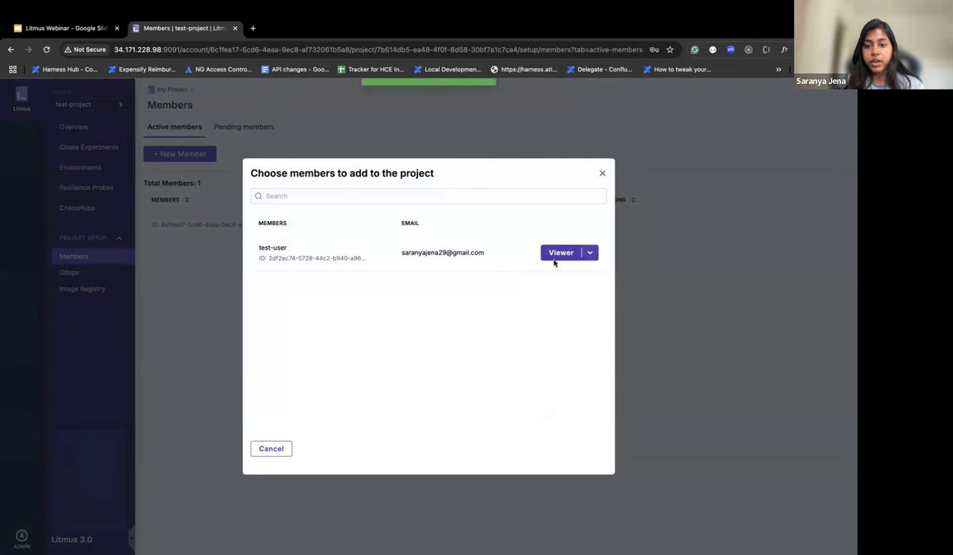
{"action": "left_click", "coordinate": [603, 185]}
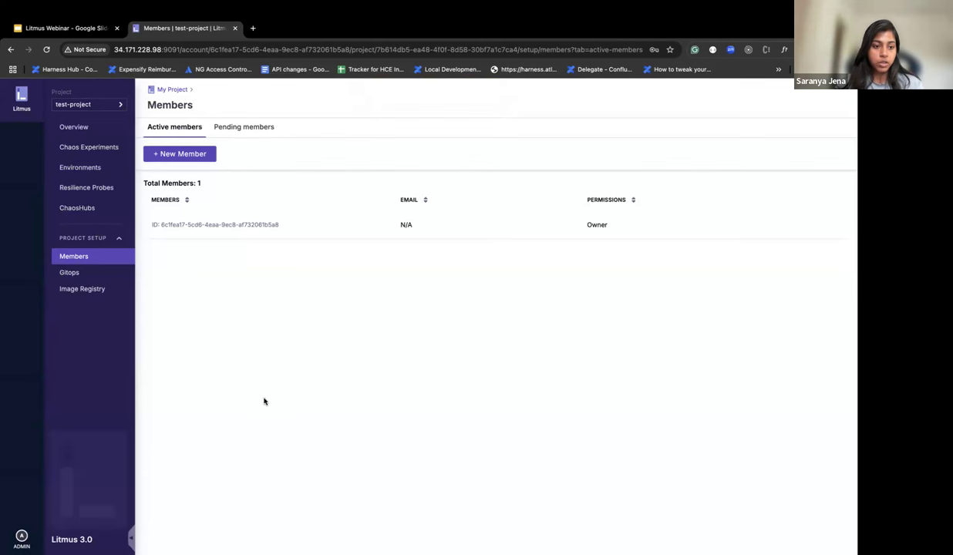
{"action": "left_click", "coordinate": [92, 273]}
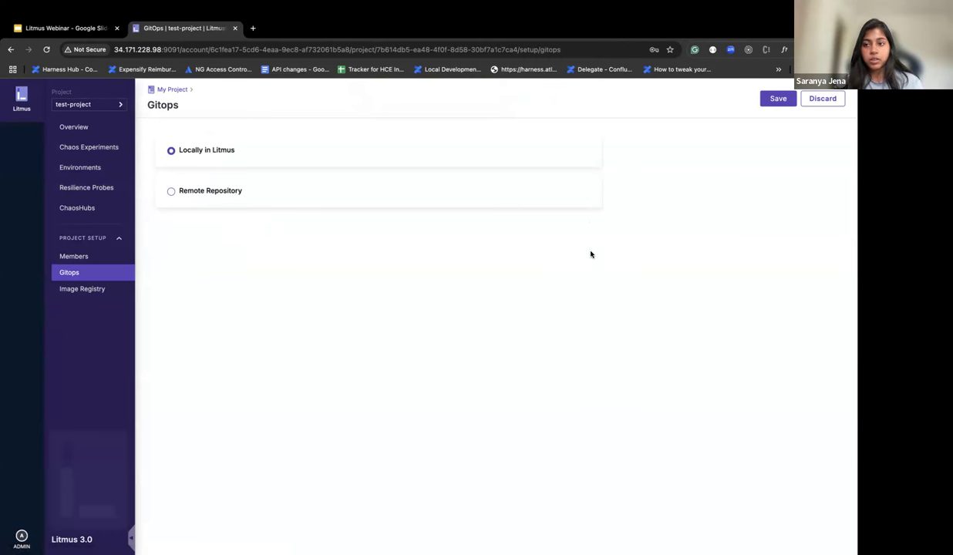
Step: Present the Litmus Webinar deck fullscreen and advance one slide
{"action": "left_click", "coordinate": [77, 29]}
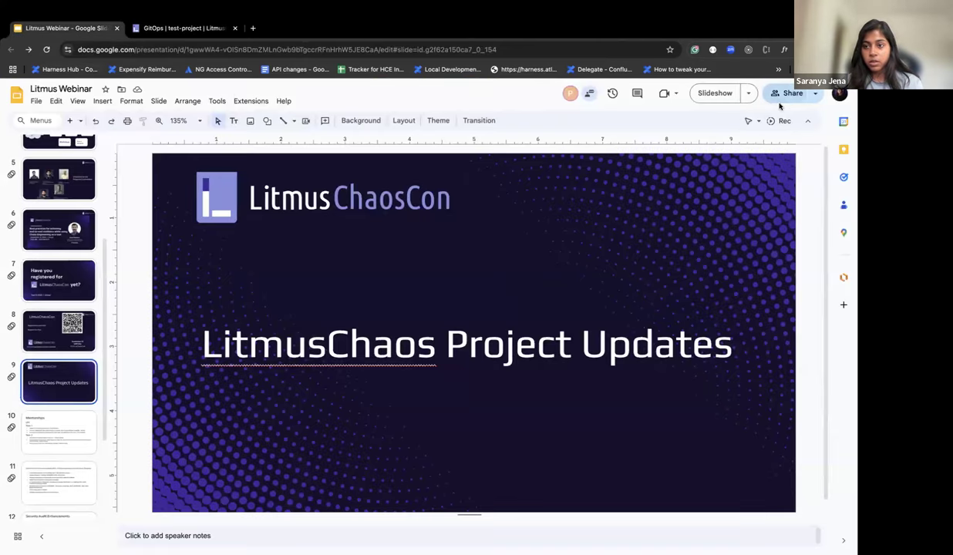
{"action": "left_click", "coordinate": [709, 93]}
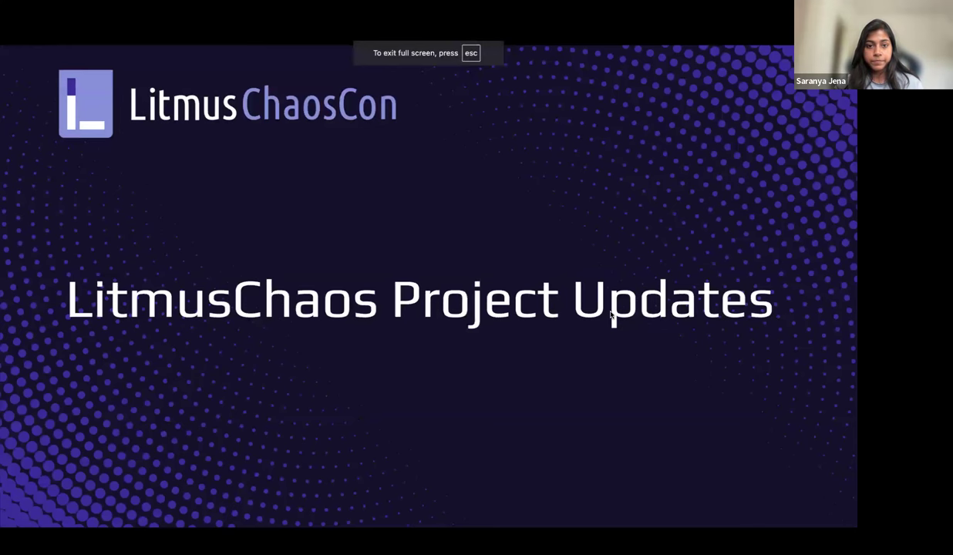
{"action": "key", "text": "Right"}
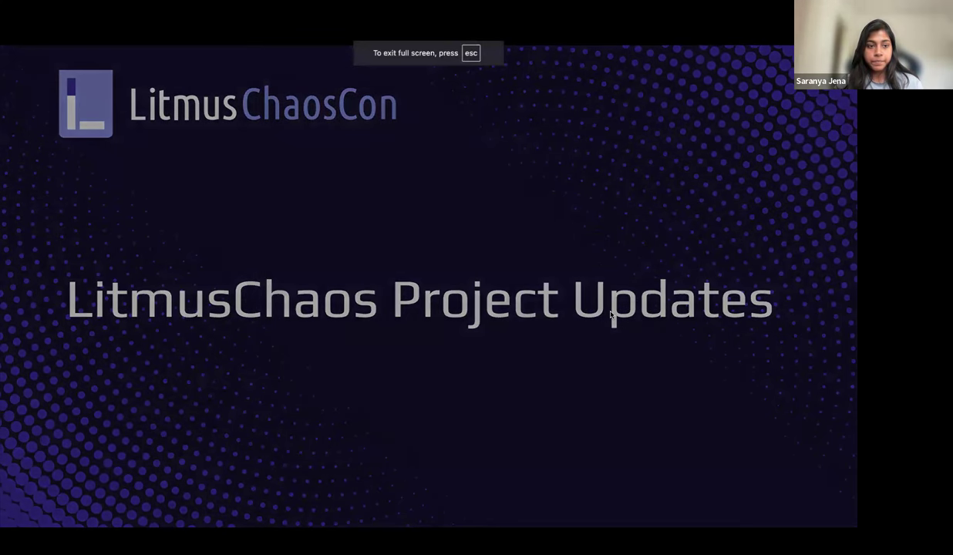